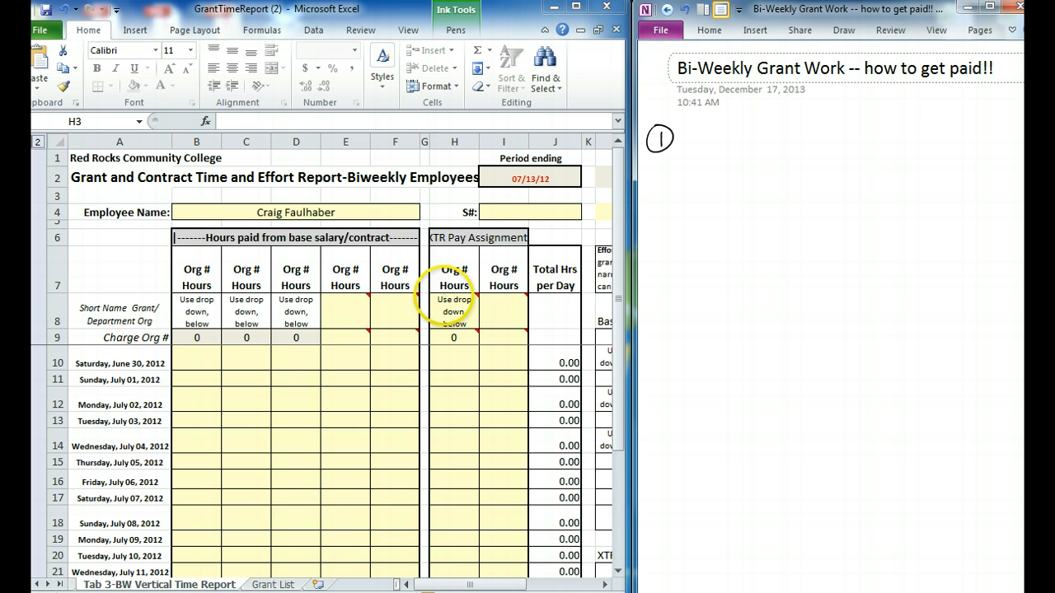
# Handwrite item 1 "Fill out the time and effort report - print & sign" and item 2 "Fill out electronic time sheets - access in The Rock"
pyautogui.moveTo(686, 123); pyautogui.dragTo(681, 148)
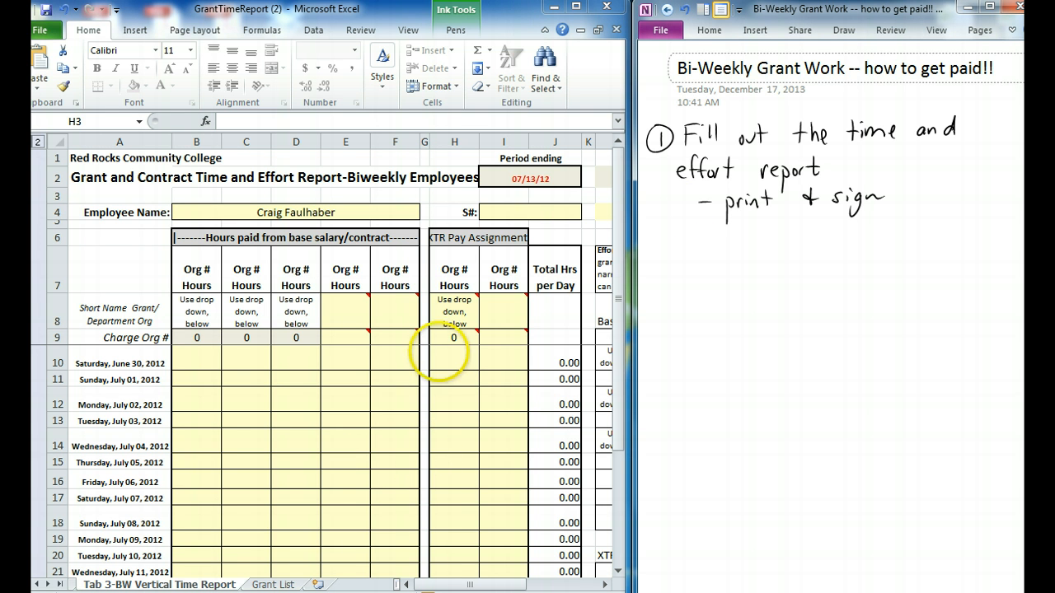
pyautogui.moveTo(655, 240); pyautogui.dragTo(664, 251)
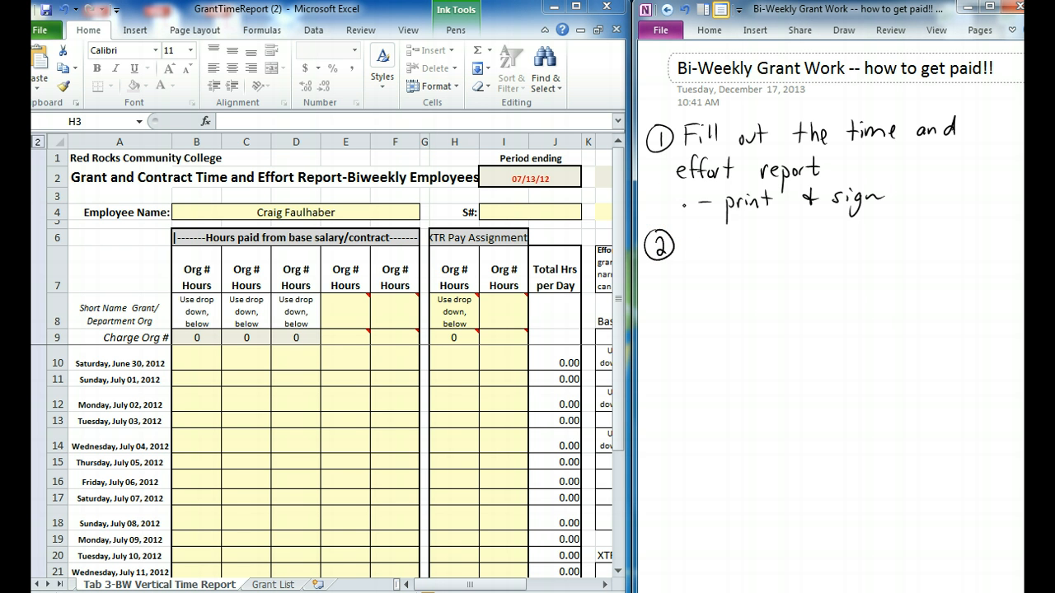
pyautogui.moveTo(693, 234); pyautogui.dragTo(696, 254)
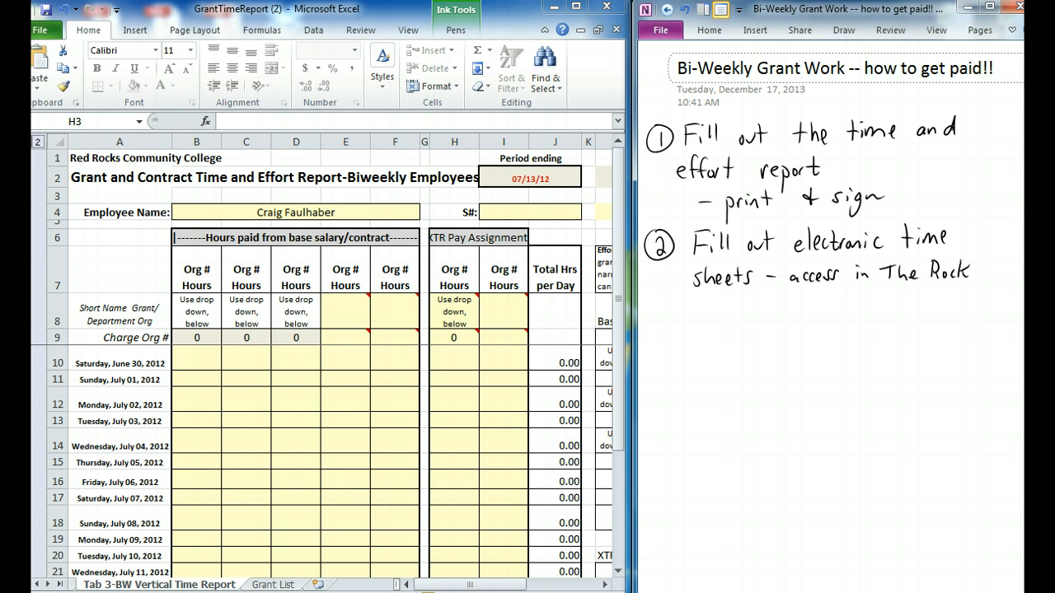
# Switch to The Rock portal in the browser, look up the Grant Time and Effort Reports under Forms, and return to the Excel report and notes
pyautogui.hotkey('alt', 'Tab')
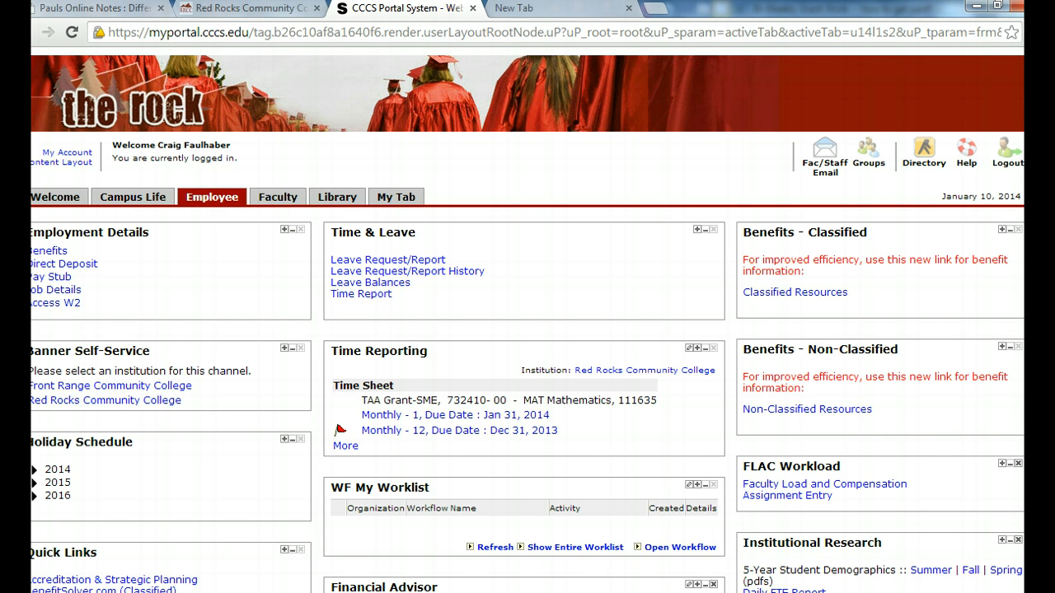
pyautogui.scroll(-7, 527, 319)
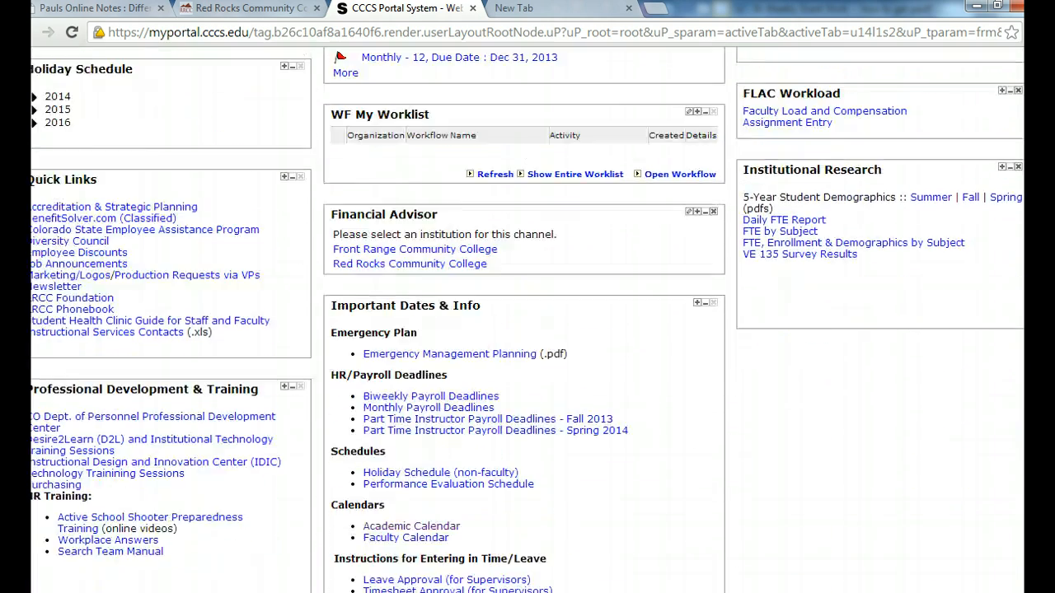
pyautogui.scroll(-7, 1009, 418)
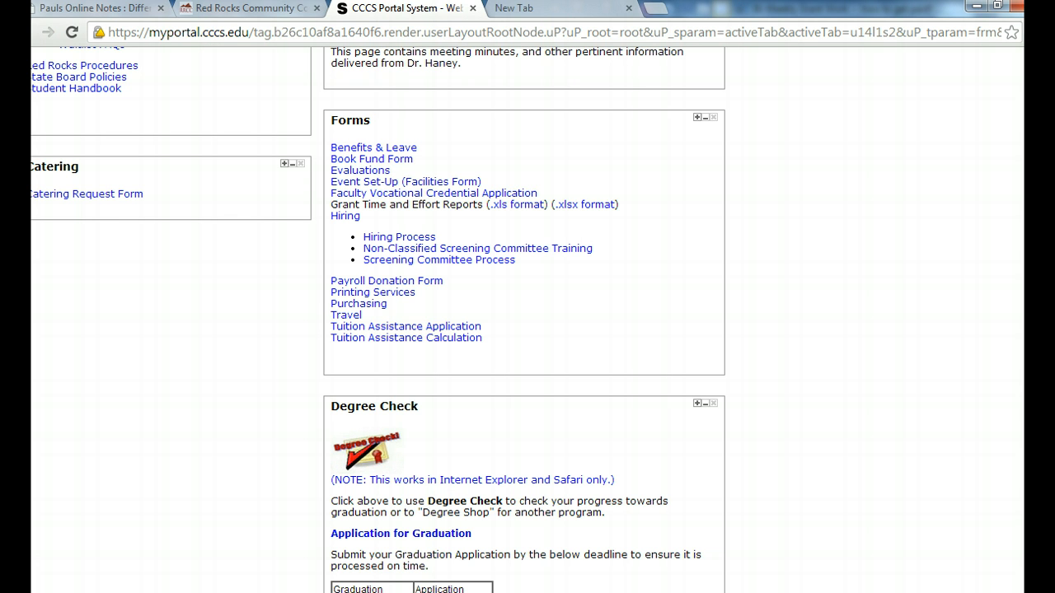
pyautogui.hotkey('alt', 'Tab')
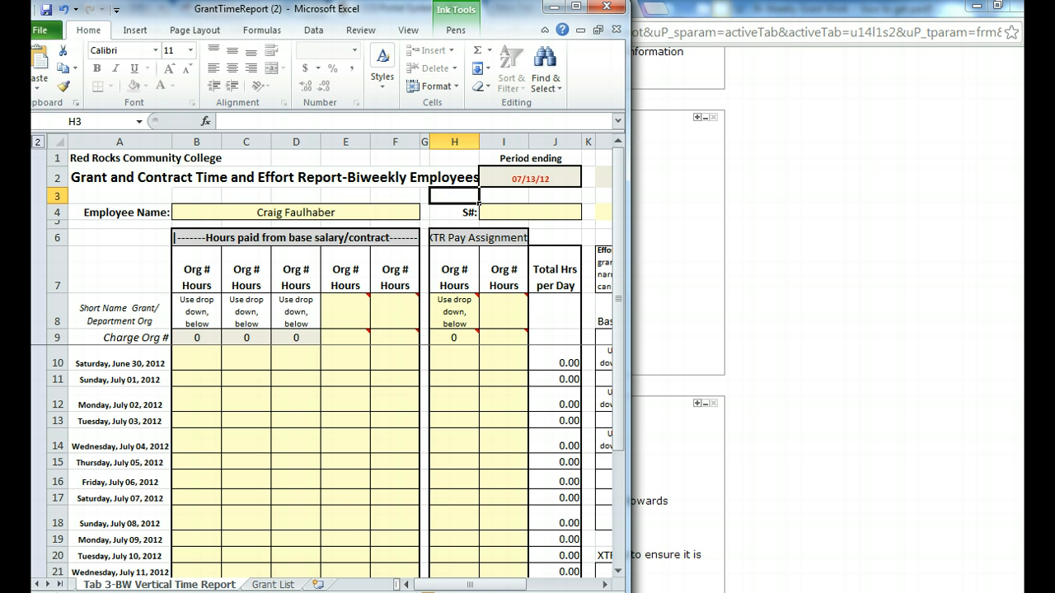
pyautogui.hotkey('alt', 'Tab')
# Set the report's Period ending date to 2/7/2014
pyautogui.click(245, 218)
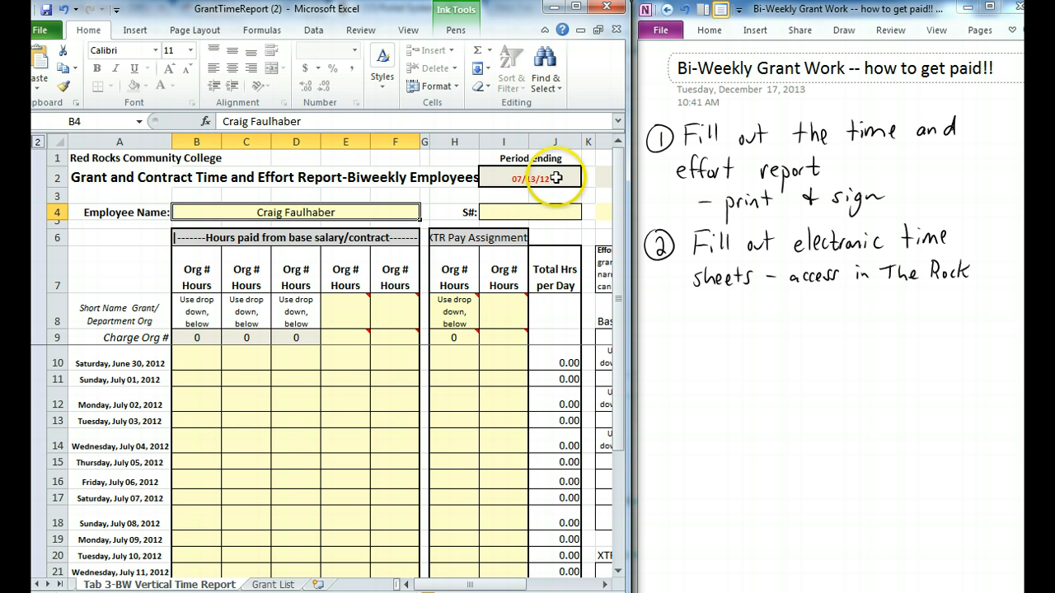
pyautogui.click(560, 179)
pyautogui.click(589, 179)
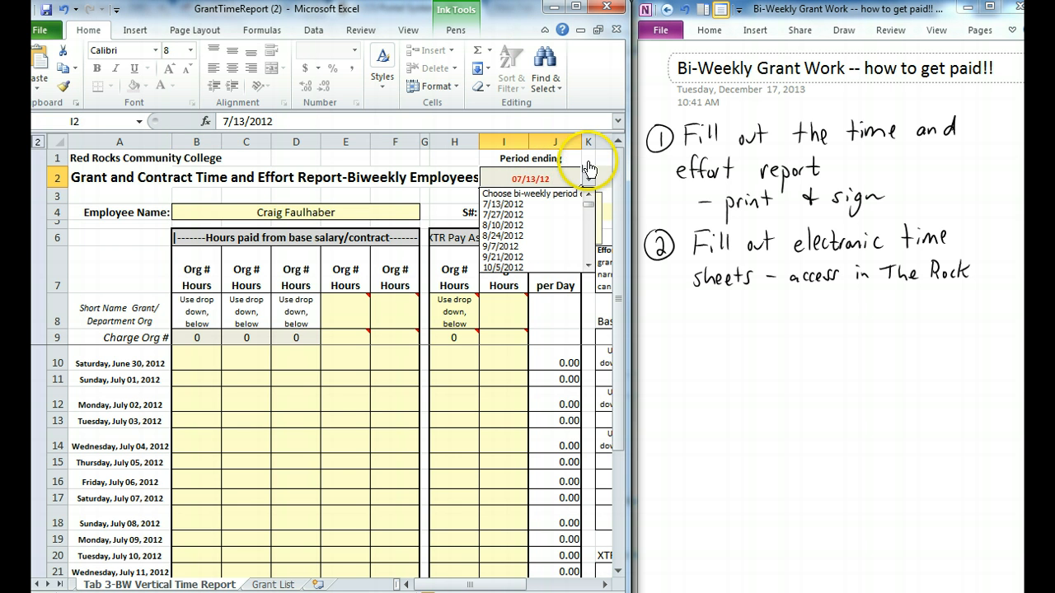
pyautogui.moveTo(590, 212); pyautogui.dragTo(589, 246)
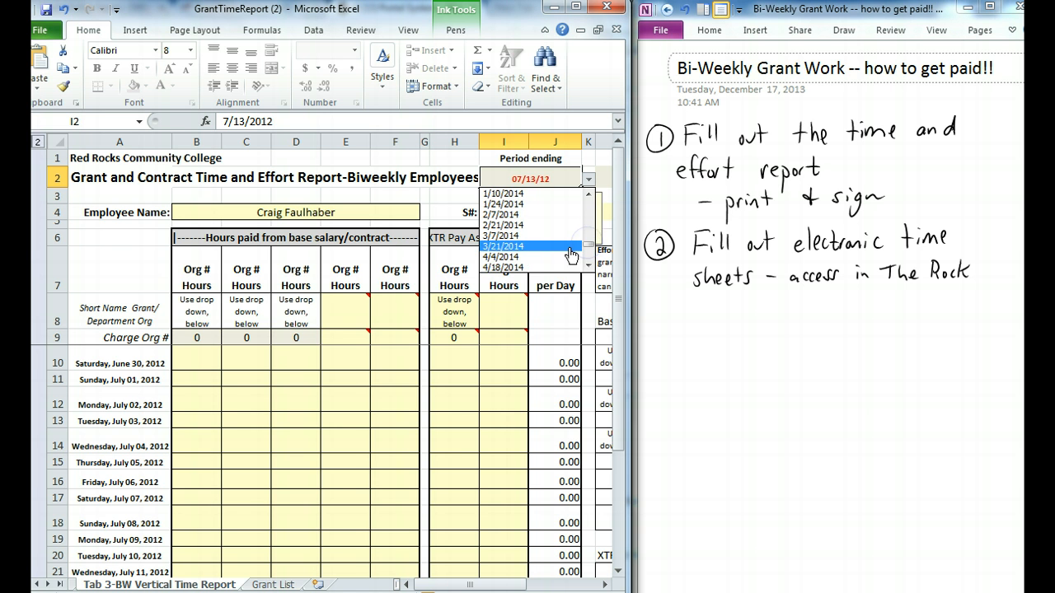
pyautogui.click(524, 215)
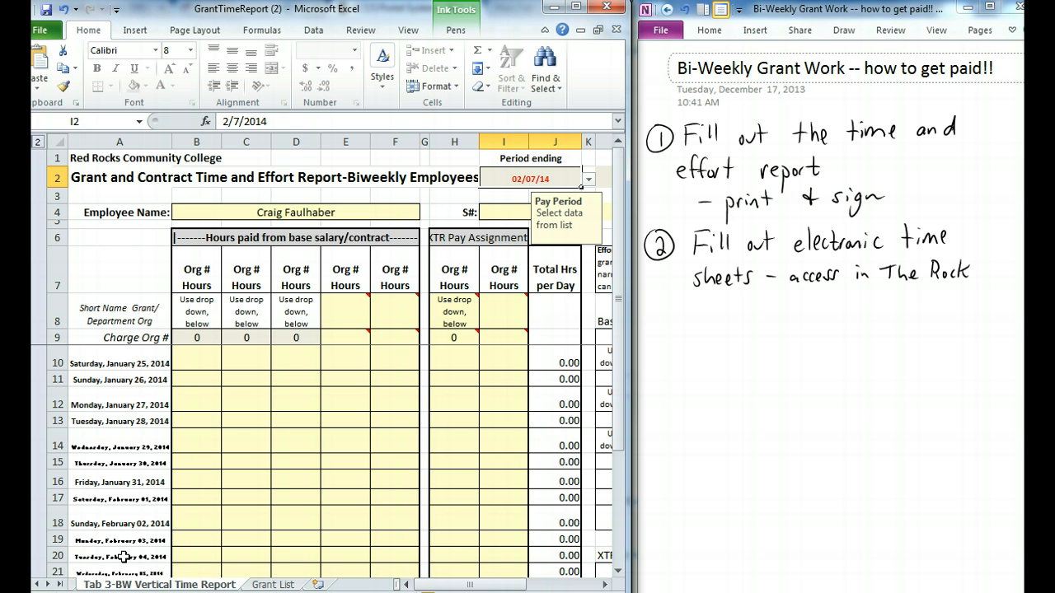
# Handwrite "3 credit MW Class" and, with a gap below it, "4 credit TR Class" in blue under the two numbered items in the notes
pyautogui.click(667, 320)
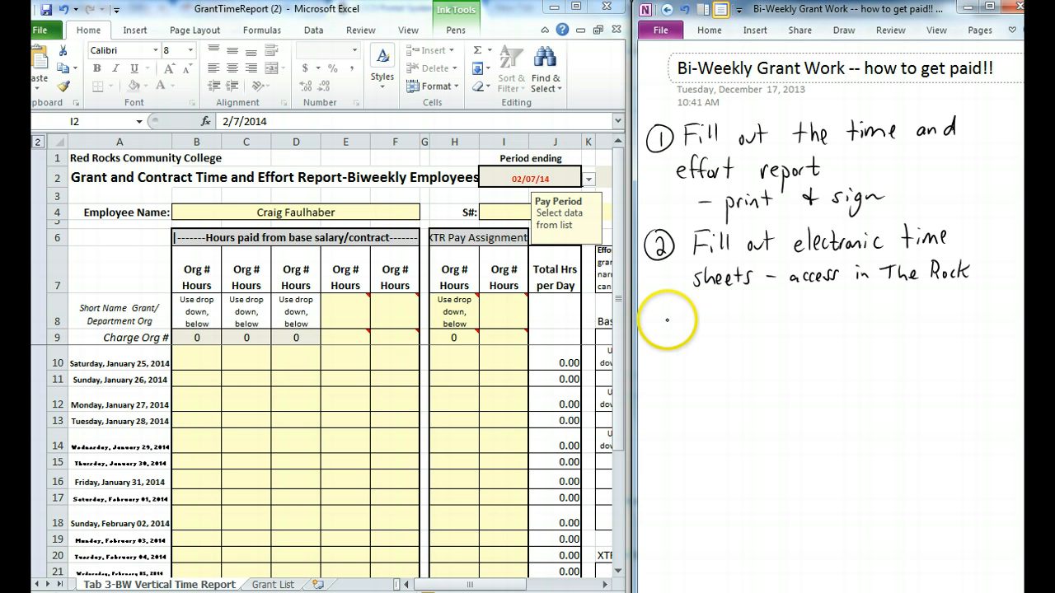
pyautogui.moveTo(666, 318); pyautogui.dragTo(669, 338)
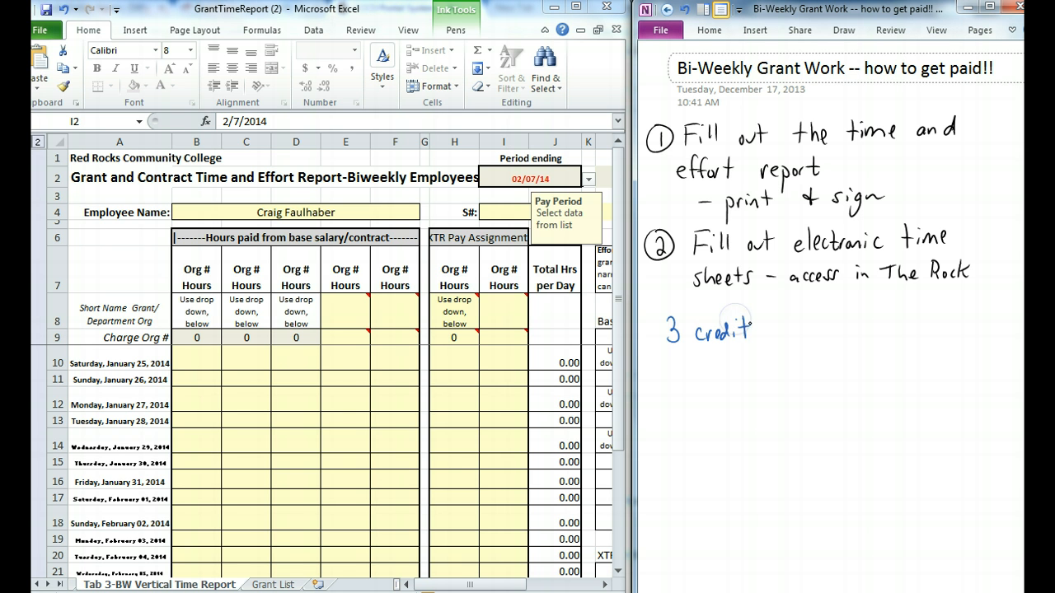
pyautogui.moveTo(740, 321)
pyautogui.mouseDown()
pyautogui.moveTo(785, 331)
pyautogui.moveTo(854, 315)
pyautogui.mouseUp()
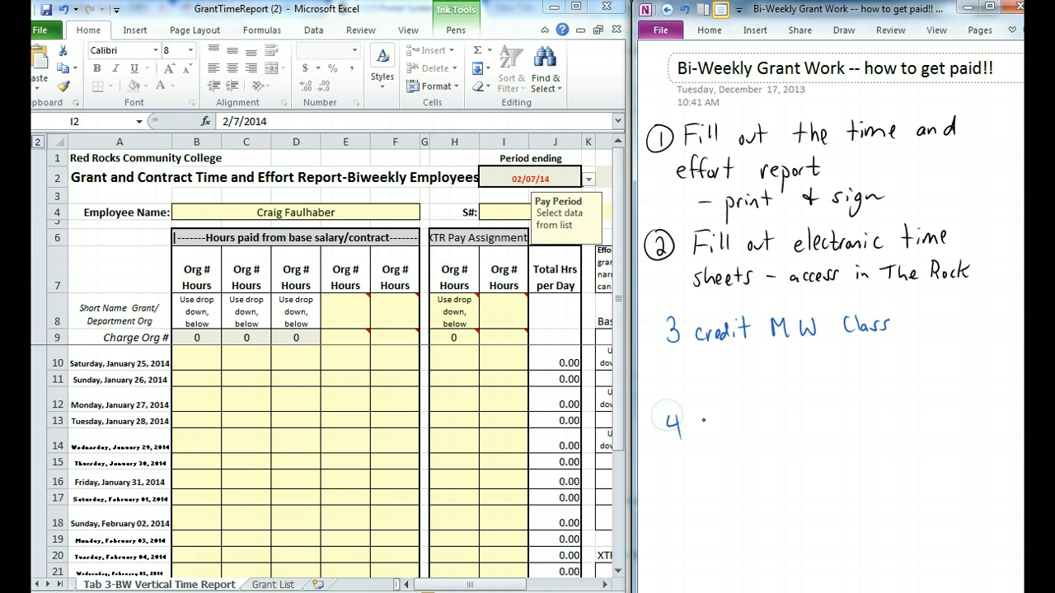
pyautogui.moveTo(752, 412)
pyautogui.mouseDown()
pyautogui.moveTo(796, 427)
pyautogui.moveTo(849, 412)
pyautogui.moveTo(850, 424)
pyautogui.mouseUp()
pyautogui.moveTo(857, 407); pyautogui.dragTo(875, 422)
pyautogui.moveTo(878, 415); pyautogui.dragTo(898, 412)
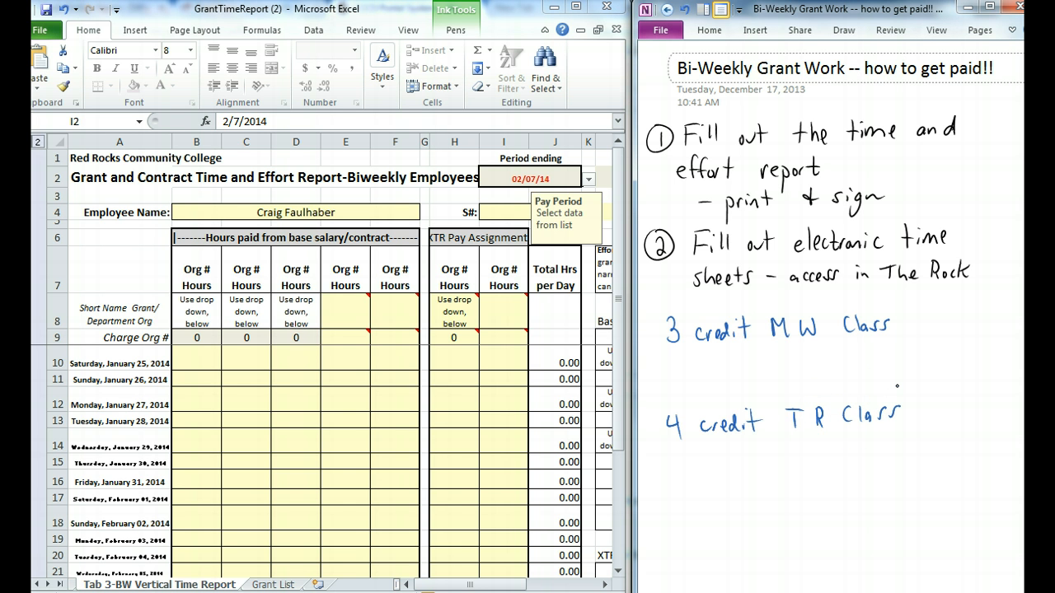
# Enter charge org number 111635 in E9 and the department short name MAT in E8 of the time report
pyautogui.click(344, 335)
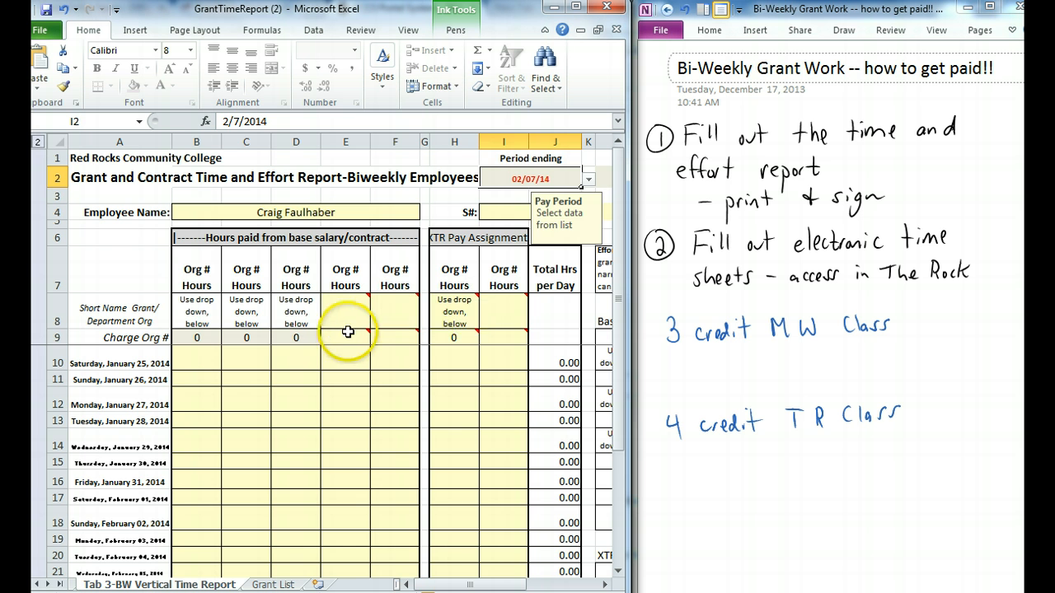
pyautogui.click(348, 333)
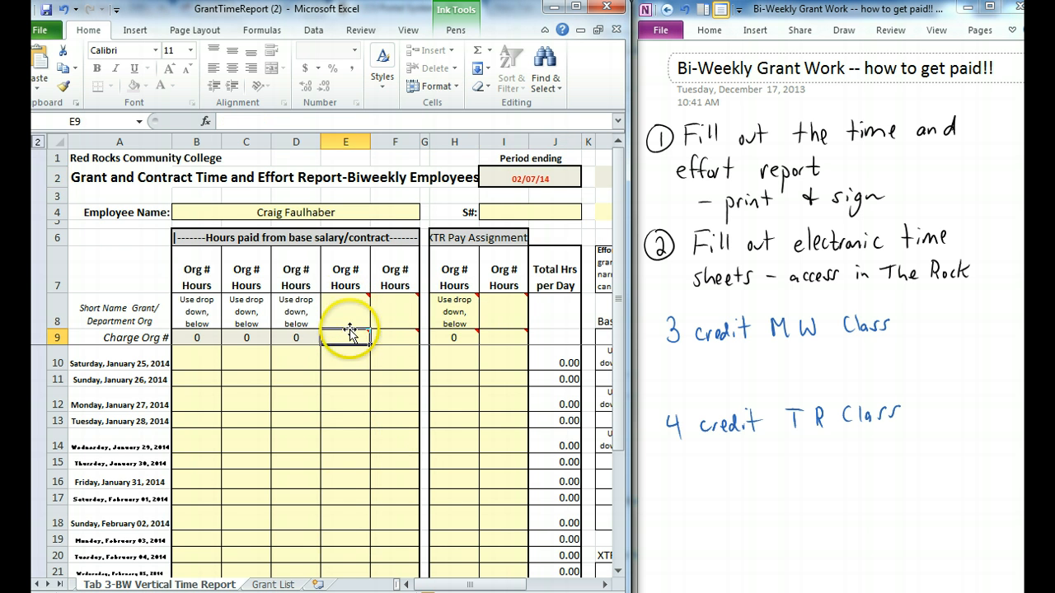
pyautogui.moveTo(347, 322)
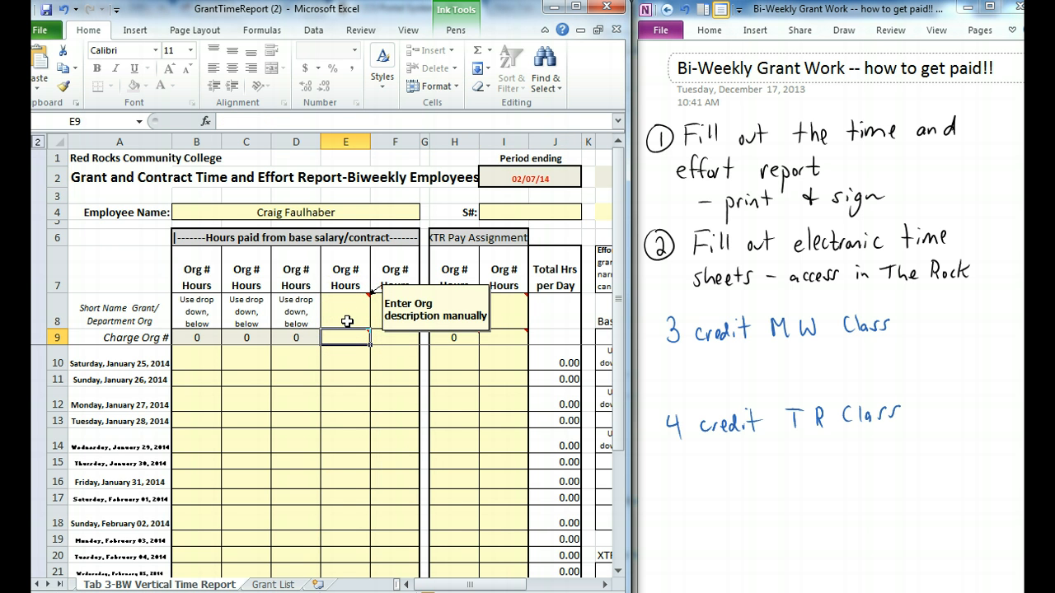
pyautogui.write('1116')
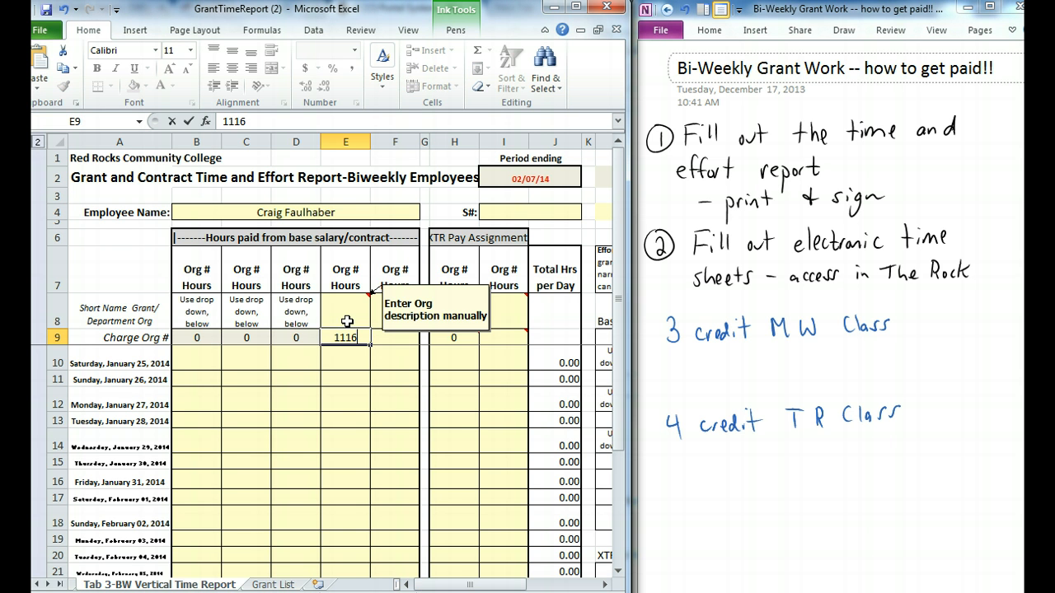
pyautogui.write('35')
pyautogui.click(347, 321)
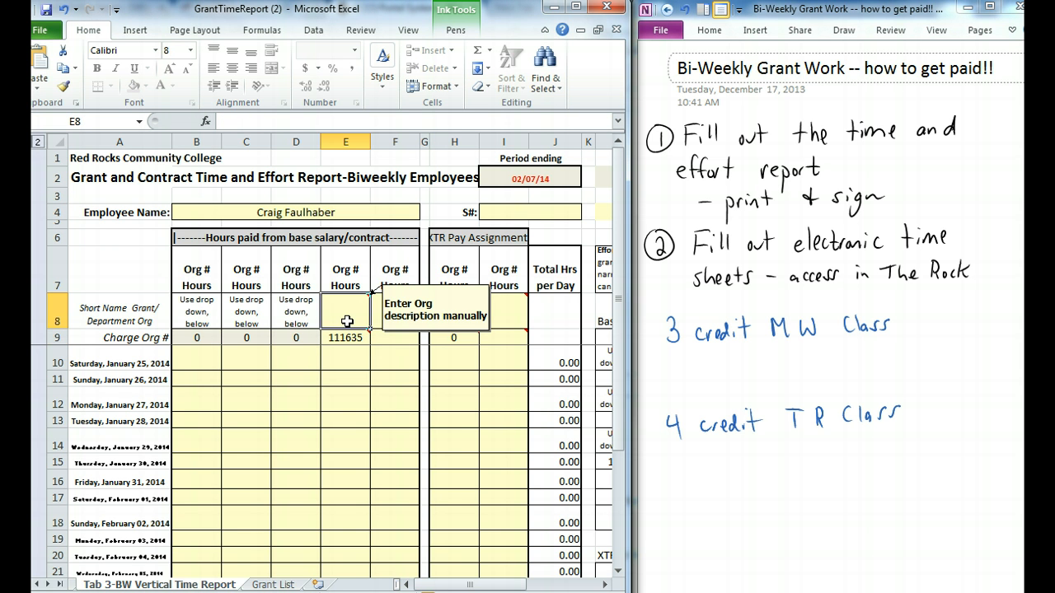
pyautogui.write('MATR')
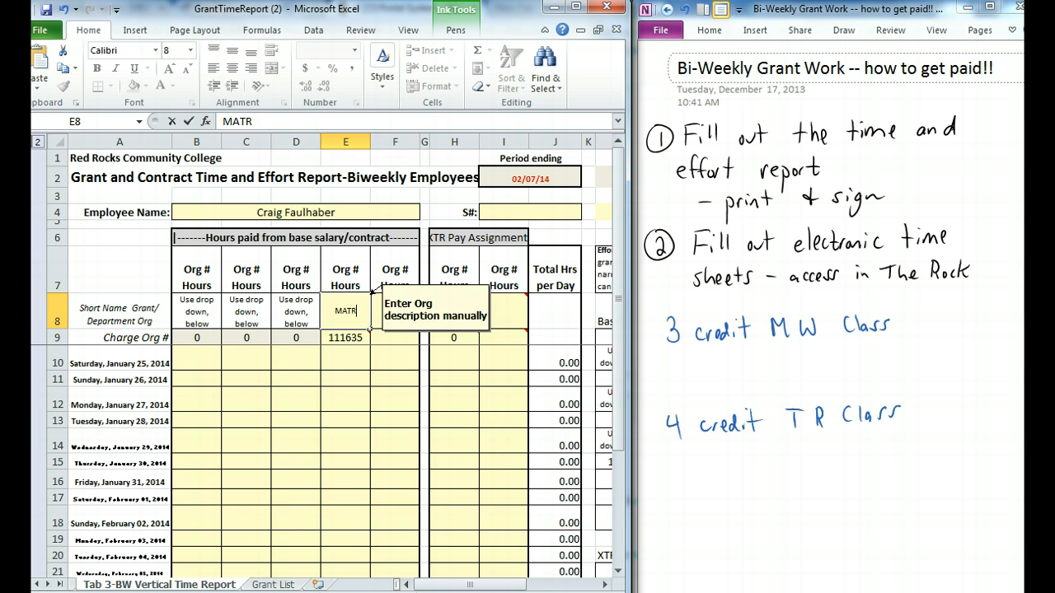
pyautogui.press('BackSpace')
pyautogui.click(348, 393)
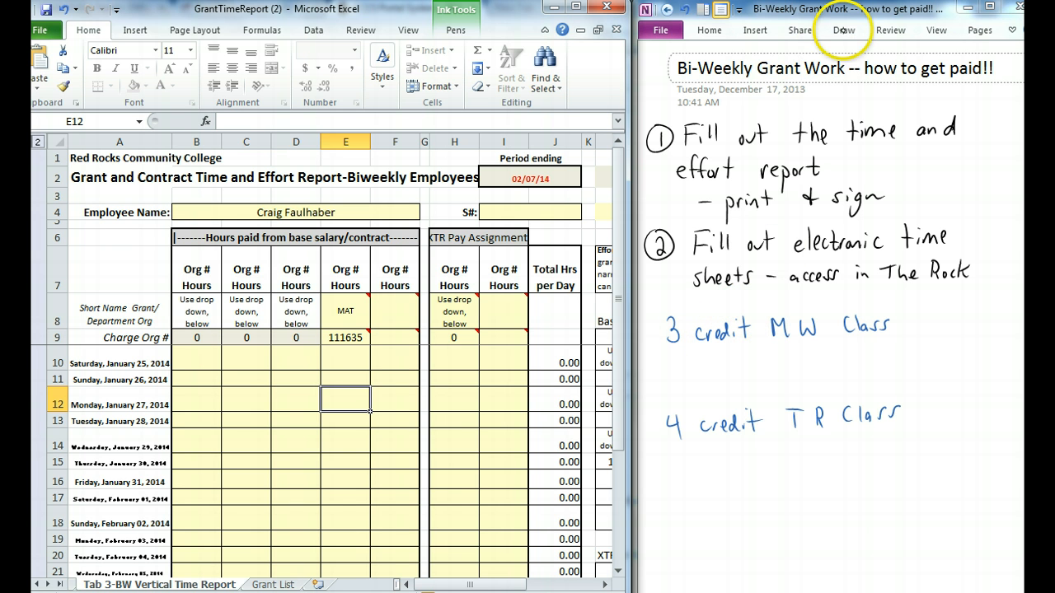
# Handwrite the calculation "1:15 → 1.5 x 2 = 3" in green below the 3 credit MW class note
pyautogui.click(847, 17)
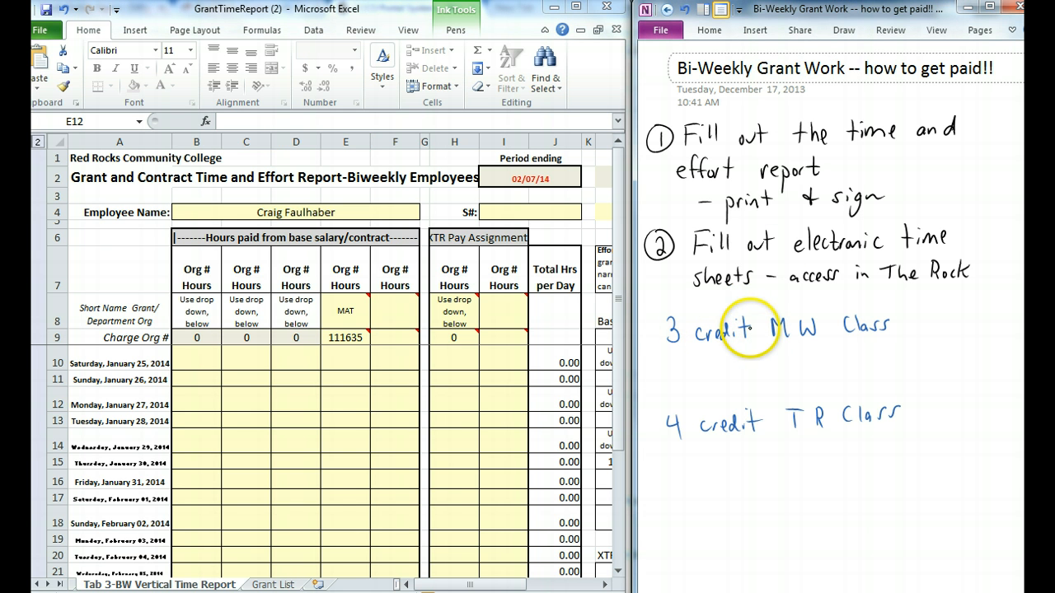
pyautogui.moveTo(677, 352); pyautogui.dragTo(676, 368)
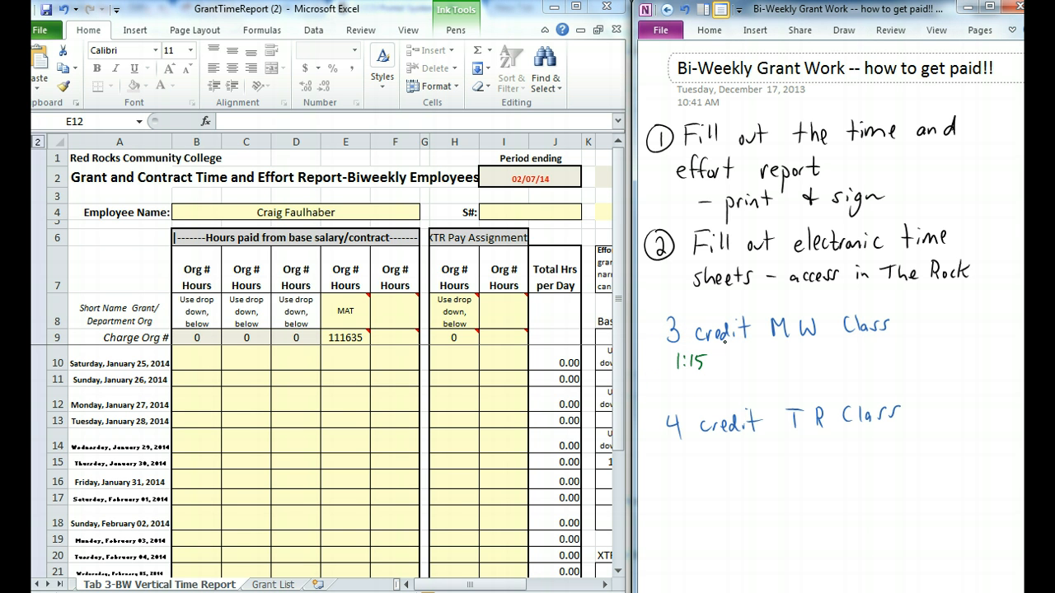
pyautogui.moveTo(717, 361); pyautogui.dragTo(746, 364)
pyautogui.moveTo(775, 358); pyautogui.dragTo(788, 369)
pyautogui.moveTo(788, 357)
pyautogui.mouseDown()
pyautogui.moveTo(775, 369)
pyautogui.moveTo(850, 361)
pyautogui.moveTo(867, 370)
pyautogui.mouseUp()
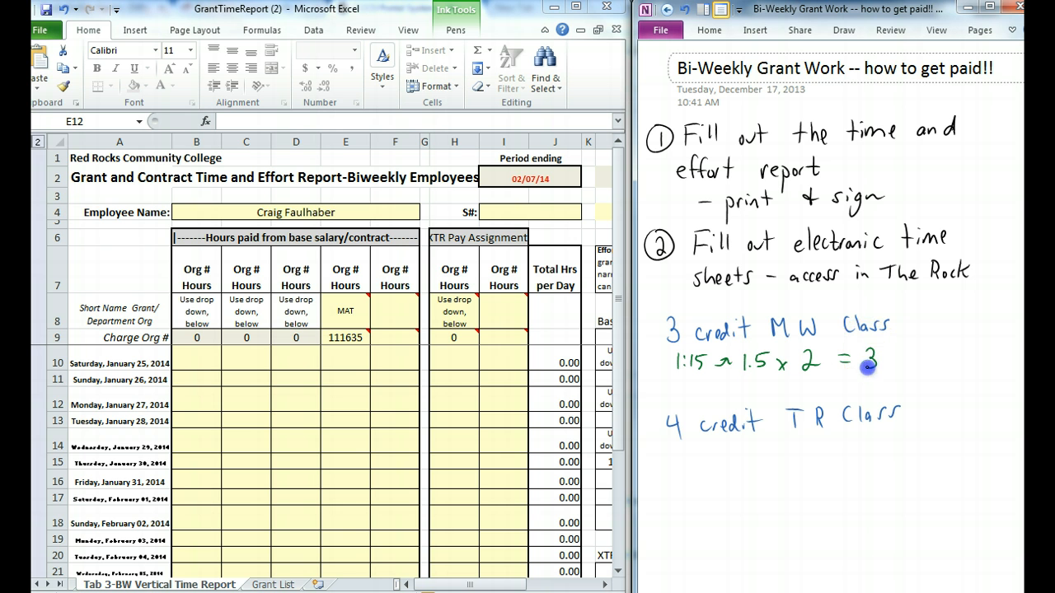
# Enter 3 hours in the MAT column for January 27, January 29, February 3 and February 5
pyautogui.click(365, 399)
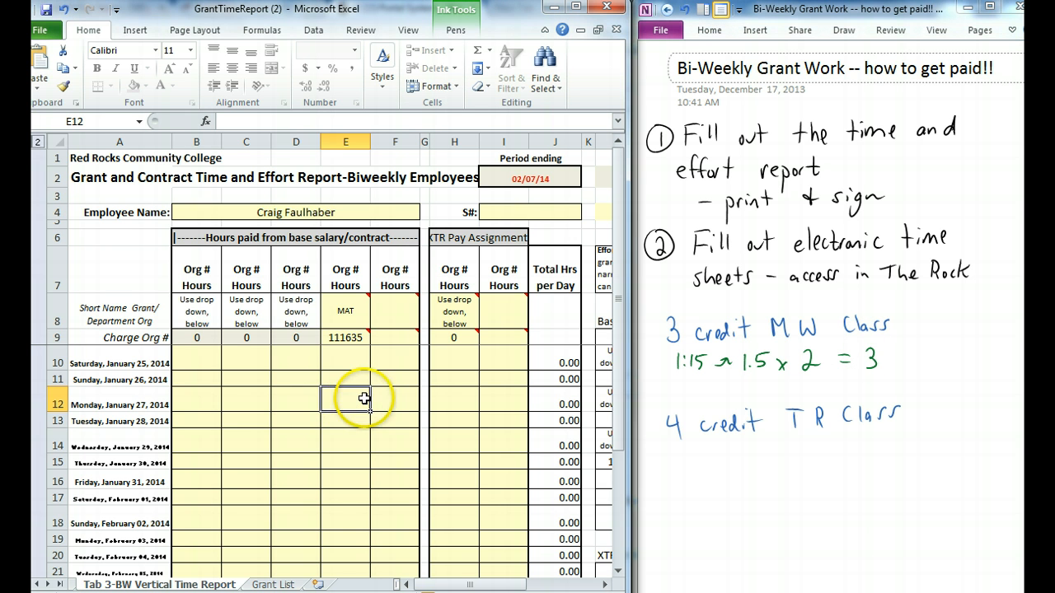
pyautogui.write('3')
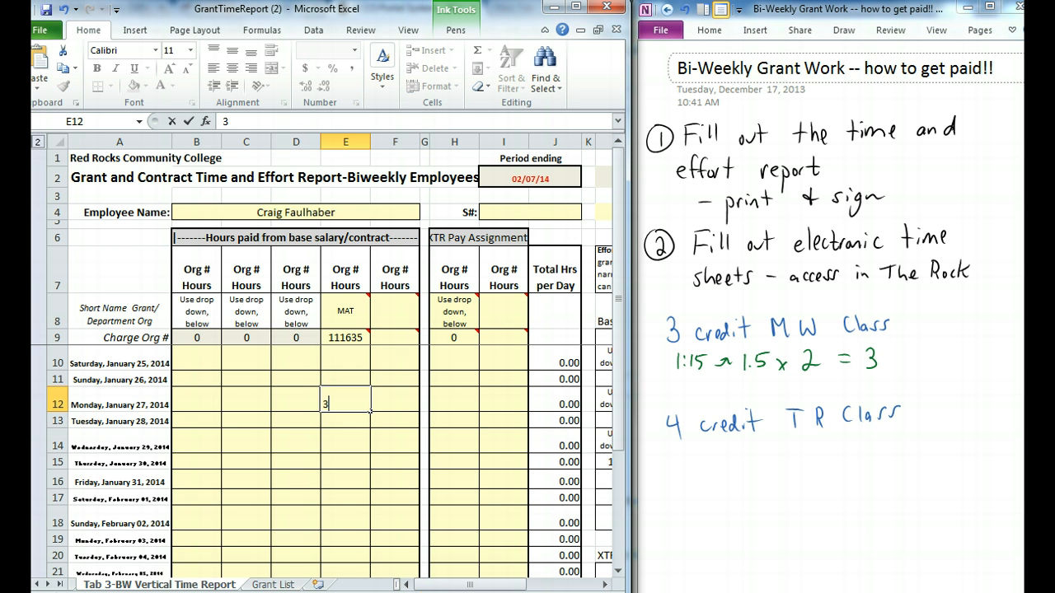
pyautogui.press('Return')
pyautogui.press('Return')
pyautogui.write('3')
pyautogui.press('Return')
pyautogui.press('Return')
pyautogui.press('Return')
pyautogui.press('Return')
pyautogui.press('Return')
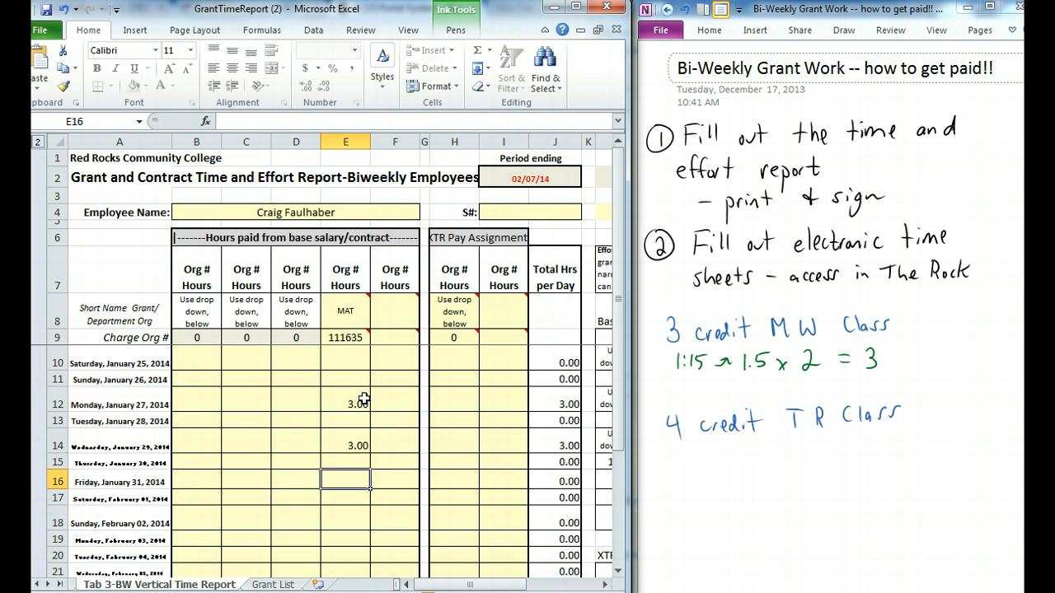
pyautogui.write('3')
pyautogui.press('Return')
pyautogui.press('Return')
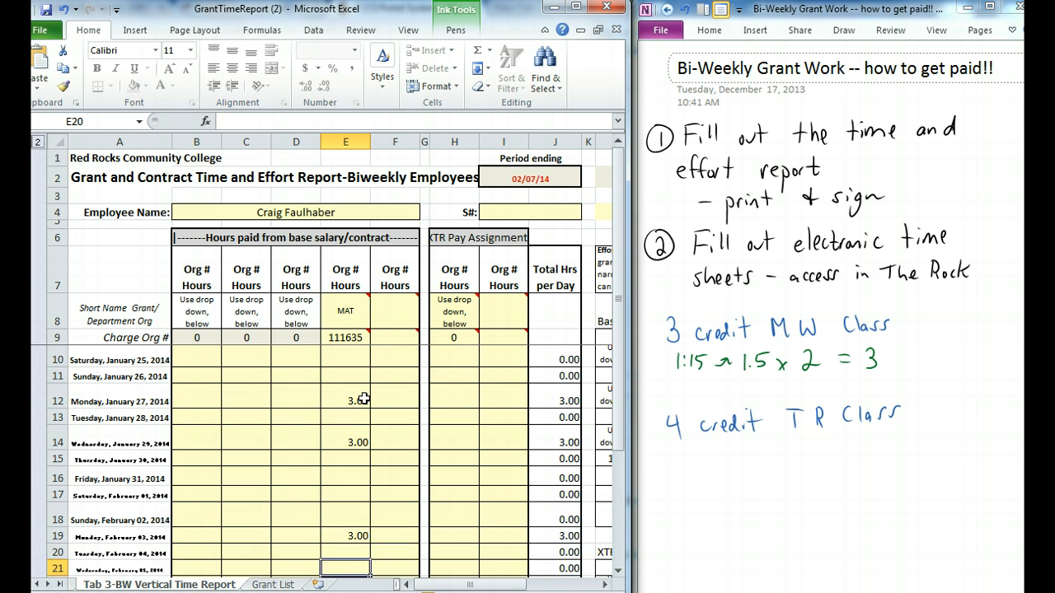
pyautogui.write('3')
pyautogui.press('Up')
# Review the MAT column's daily hours from the start of the pay period to the Total Hours row
pyautogui.press('Up')
pyautogui.press('Up')
pyautogui.press('Up')
pyautogui.press('Up')
pyautogui.press('Up')
pyautogui.press('Up')
pyautogui.press('Up')
pyautogui.press('Up')
pyautogui.press('Up')
pyautogui.press('Up')
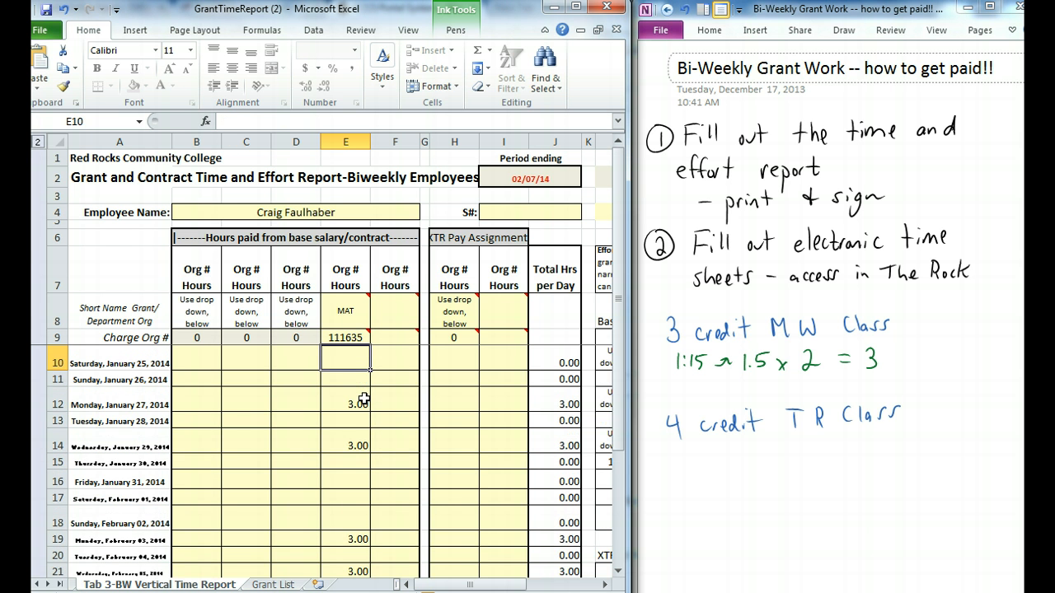
pyautogui.press('Down')
pyautogui.press('Down')
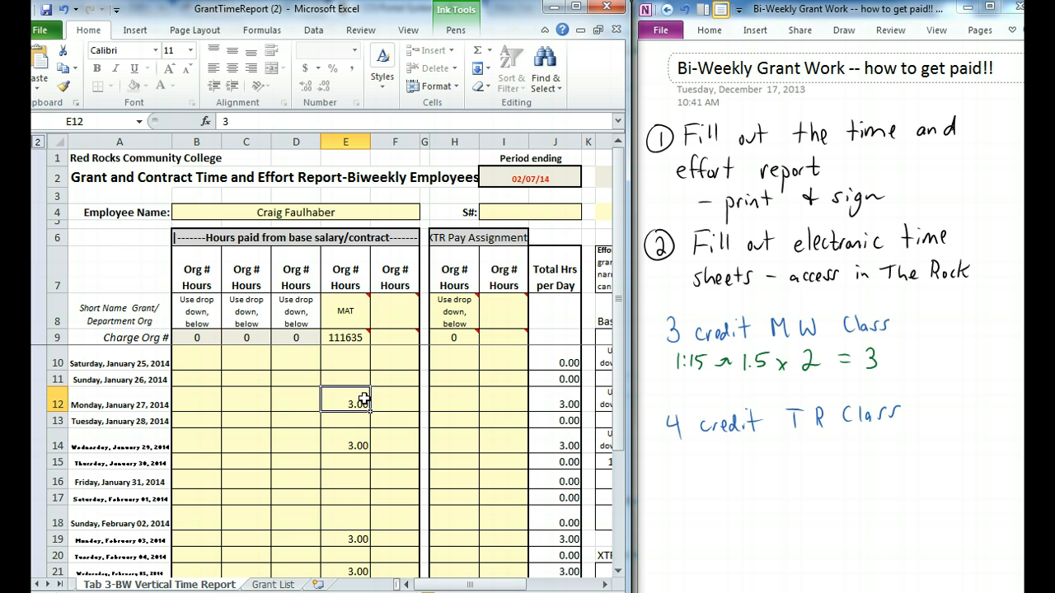
pyautogui.press('Down')
pyautogui.press('Down')
pyautogui.press('Down')
pyautogui.press('Down')
pyautogui.press('Down')
pyautogui.press('Down')
pyautogui.press('Down')
pyautogui.press('Down')
pyautogui.press('Down')
pyautogui.press('Down')
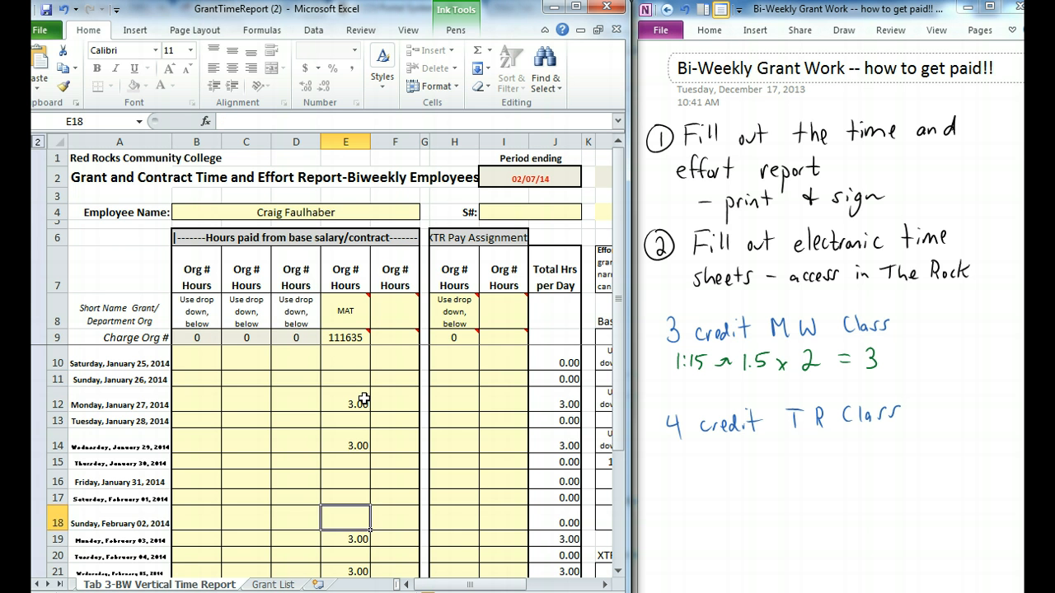
pyautogui.press('Down')
pyautogui.press('Down')
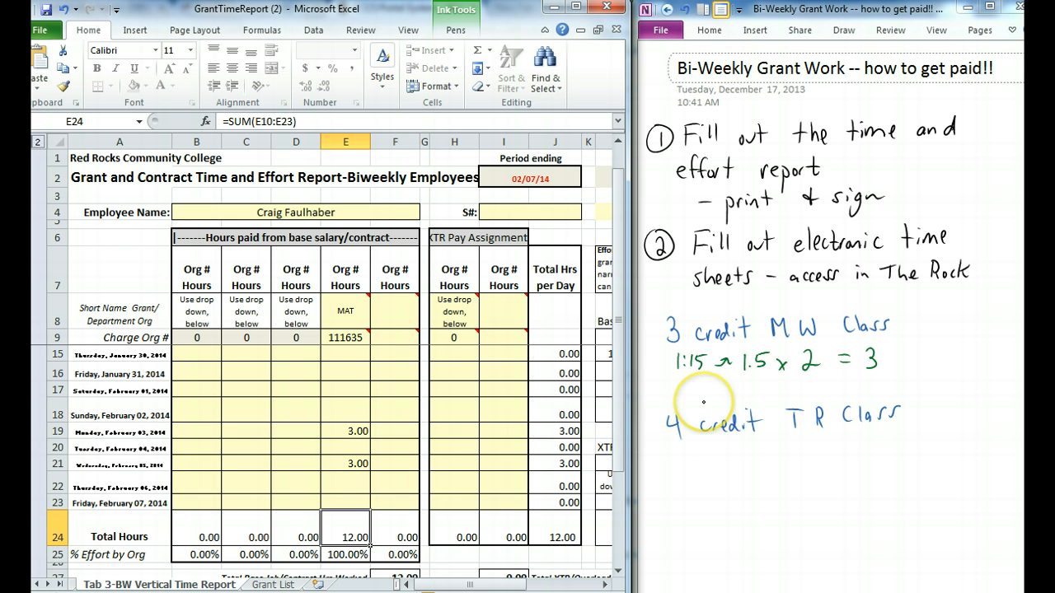
# Handwrite the calculation "1:40 → 2 x 2 = 4" in green below the 4 credit TR class note
pyautogui.click(672, 447)
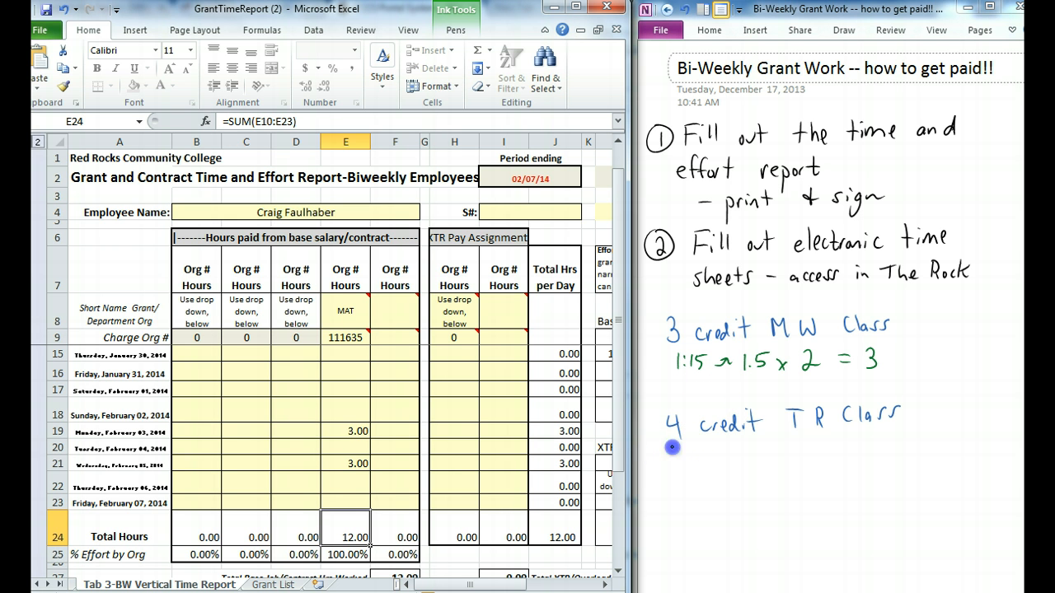
pyautogui.moveTo(675, 447)
pyautogui.mouseDown()
pyautogui.moveTo(676, 456)
pyautogui.moveTo(729, 452)
pyautogui.mouseUp()
pyautogui.click(682, 449)
pyautogui.click(683, 455)
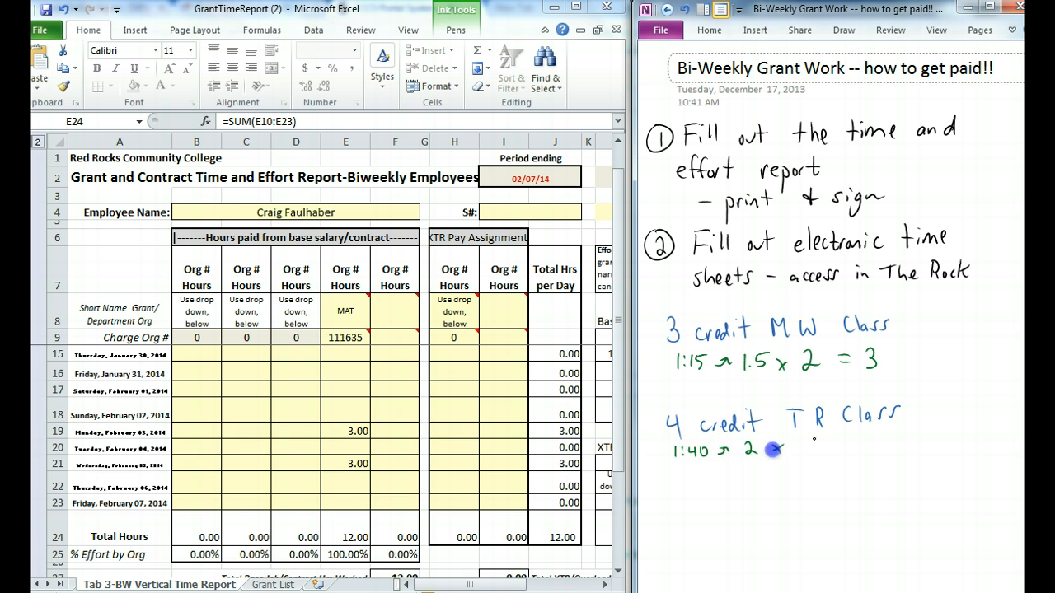
pyautogui.moveTo(795, 446)
pyautogui.mouseDown()
pyautogui.moveTo(807, 458)
pyautogui.moveTo(844, 446)
pyautogui.mouseUp()
pyautogui.moveTo(834, 455)
pyautogui.mouseDown()
pyautogui.moveTo(883, 451)
pyautogui.moveTo(881, 461)
pyautogui.mouseUp()
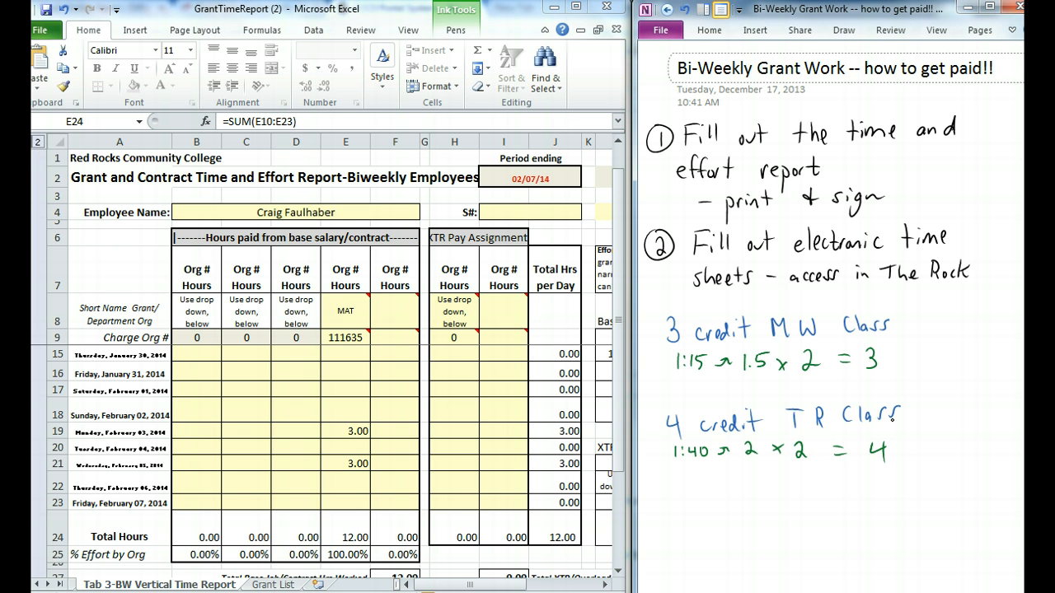
# Enter 4 hours in the MAT column for Tuesday, January 28 and Thursday, January 30
pyautogui.click(329, 372)
pyautogui.click(329, 372)
pyautogui.press('Up')
pyautogui.press('Up')
pyautogui.press('Up')
pyautogui.press('Up')
pyautogui.press('Up')
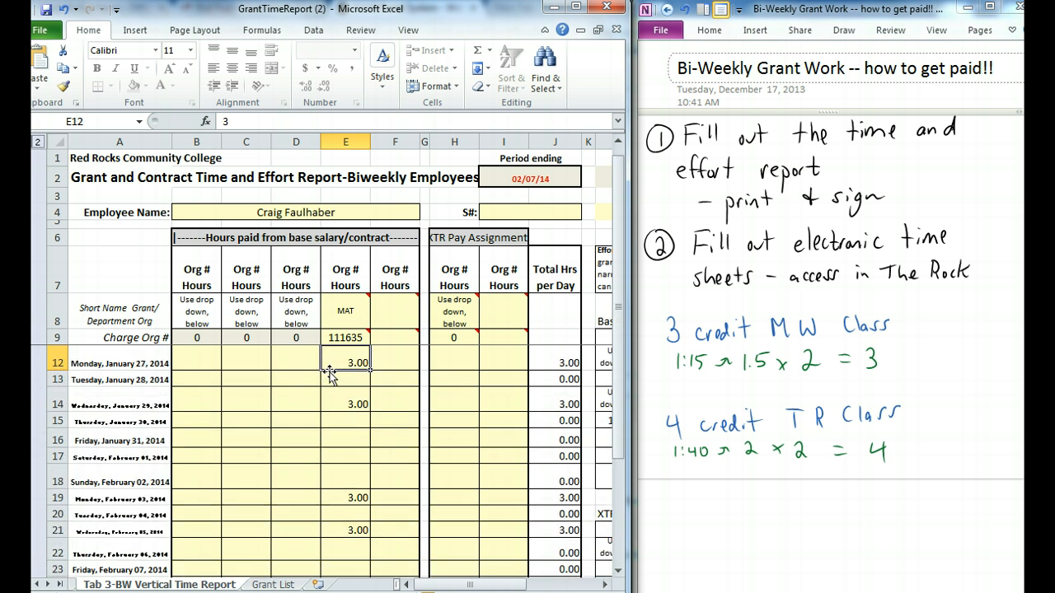
pyautogui.press('Down')
pyautogui.press('Down')
pyautogui.write('4')
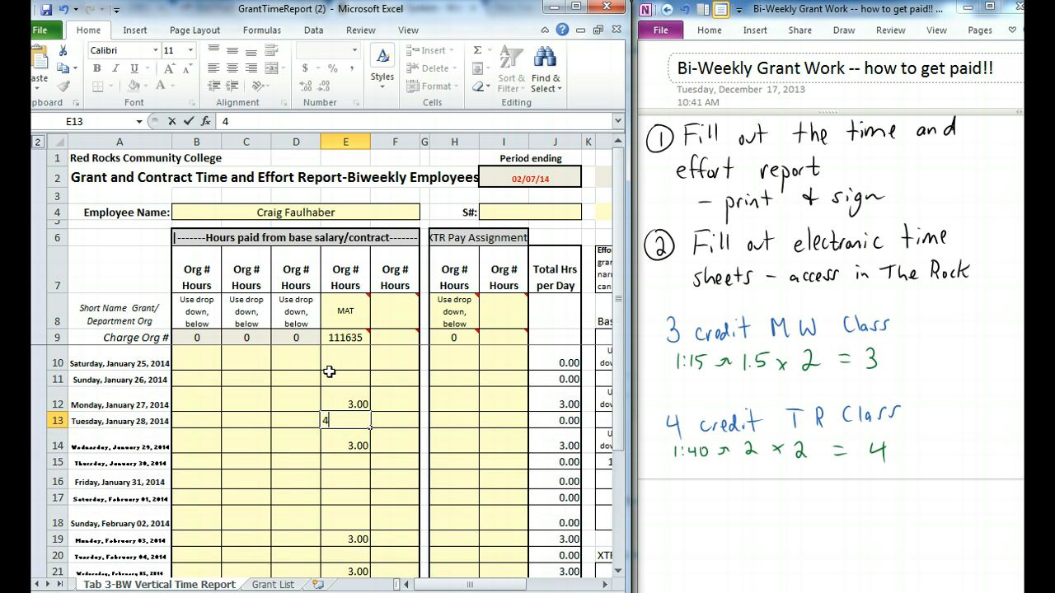
pyautogui.press('Return')
pyautogui.press('Down')
pyautogui.press('Down')
pyautogui.press('Up')
pyautogui.write('4')
pyautogui.press('Return')
# Enter 4 hours in the MAT column for Tuesday, February 4 and Thursday, February 6
pyautogui.press('Down')
pyautogui.press('Down')
pyautogui.press('Down')
pyautogui.press('Down')
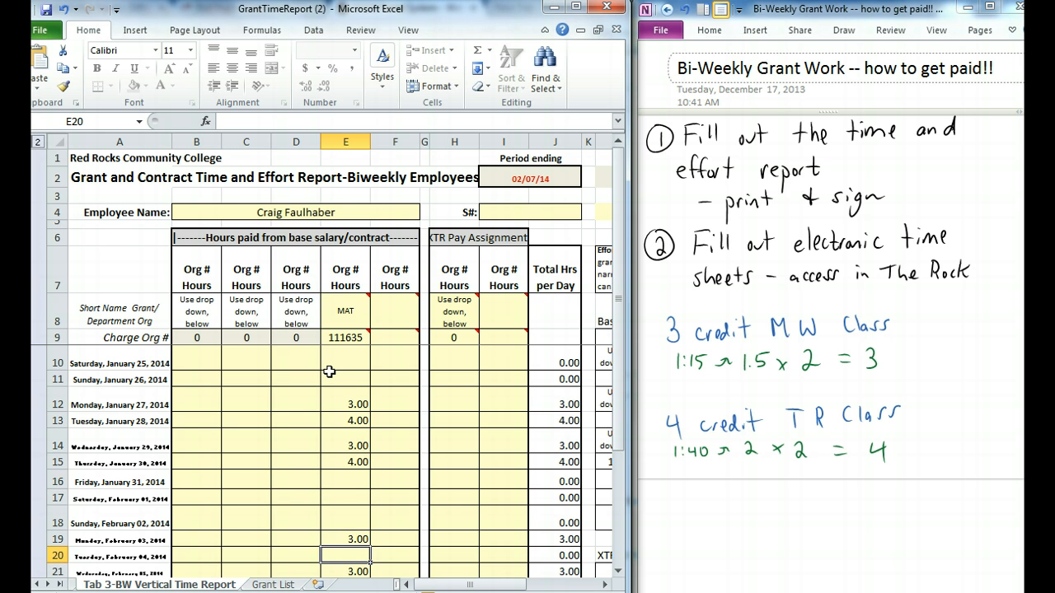
pyautogui.write('4')
pyautogui.press('Return')
pyautogui.press('Down')
pyautogui.write('4')
pyautogui.press('Tab')
pyautogui.press('Left')
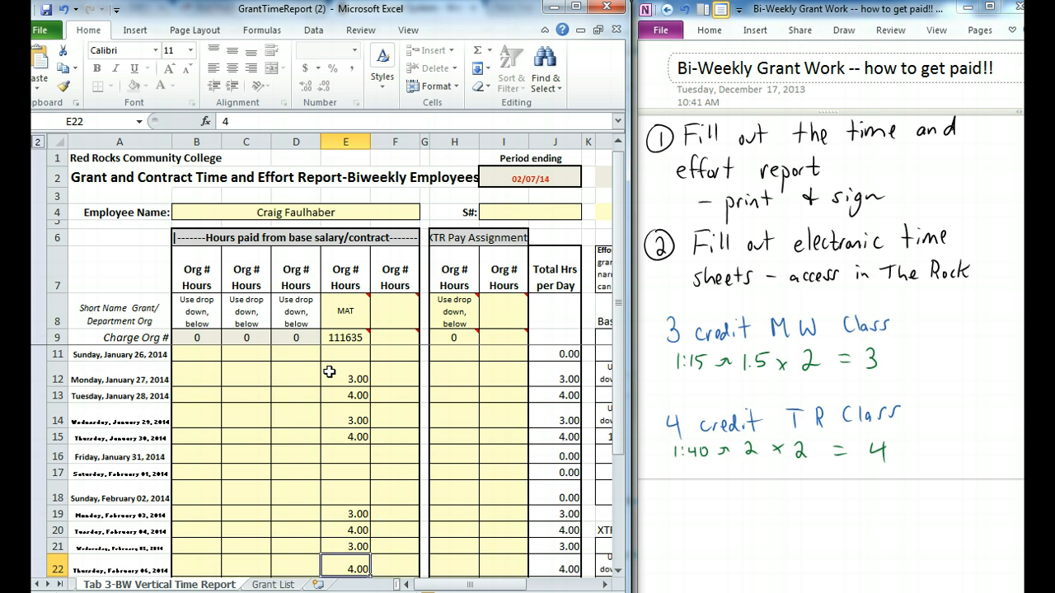
pyautogui.press('Down')
pyautogui.press('Down')
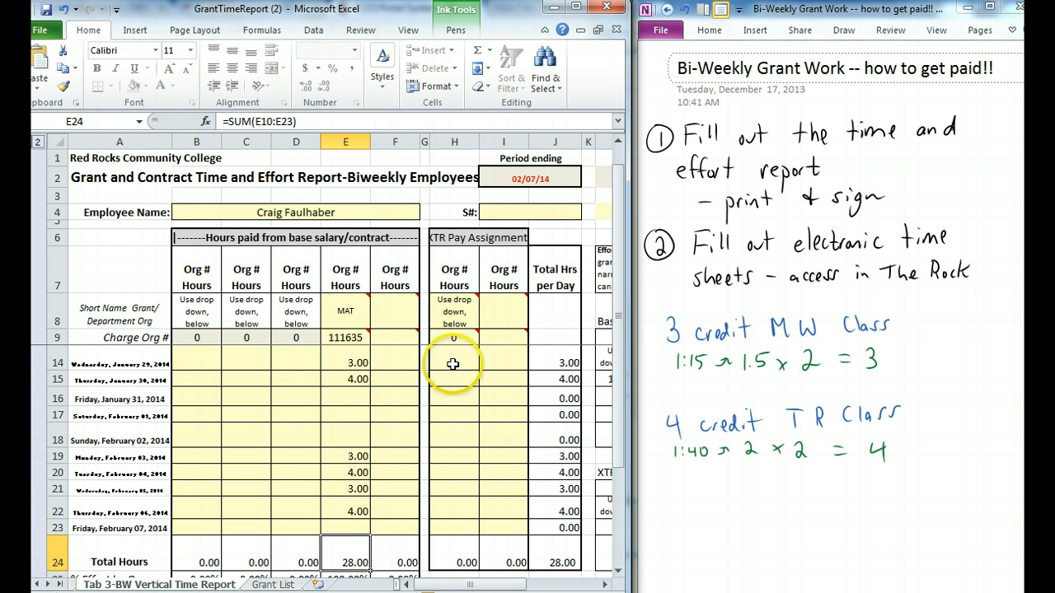
# Choose charge org number 123903 in H9 for the first XTR Pay Assignment column
pyautogui.click(458, 340)
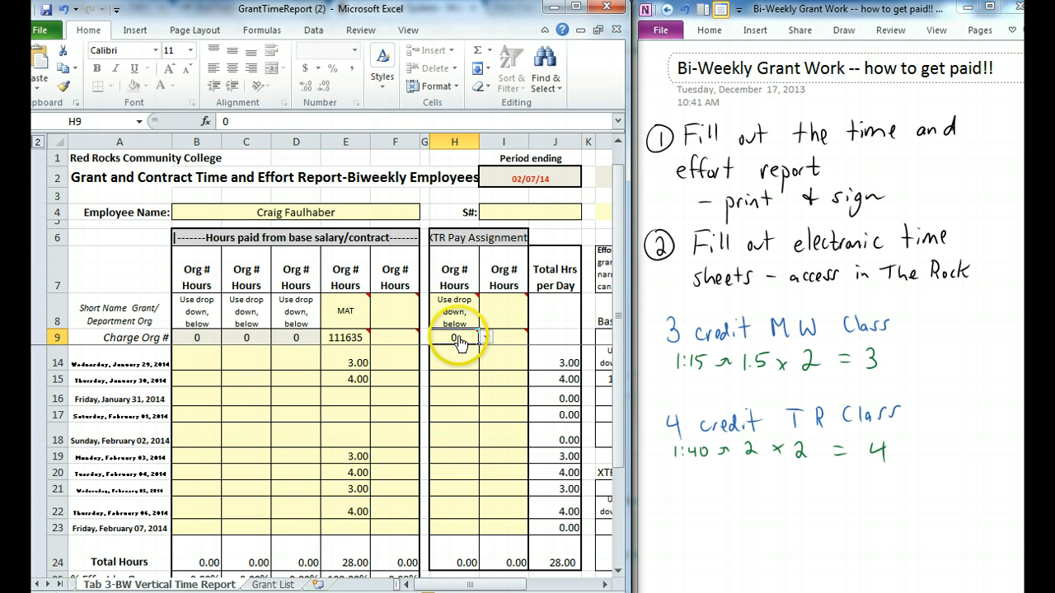
pyautogui.click(486, 338)
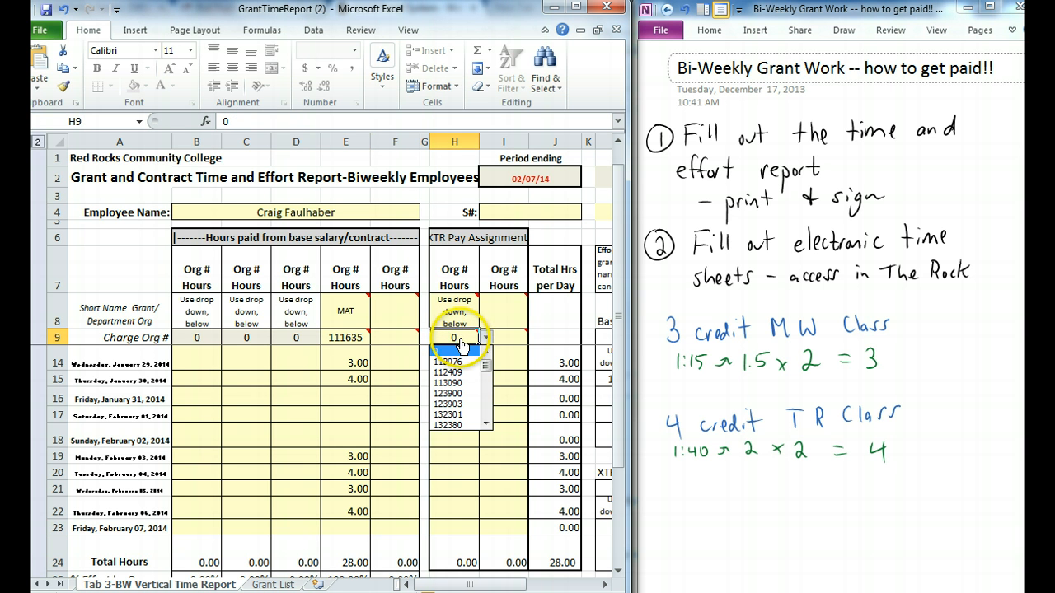
pyautogui.click(450, 403)
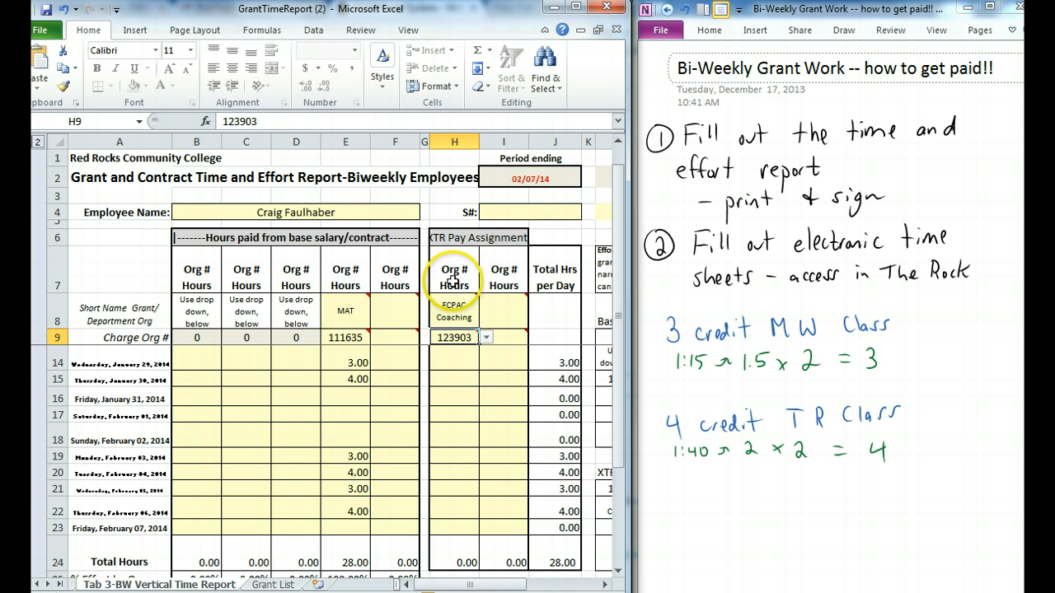
pyautogui.moveTo(458, 310)
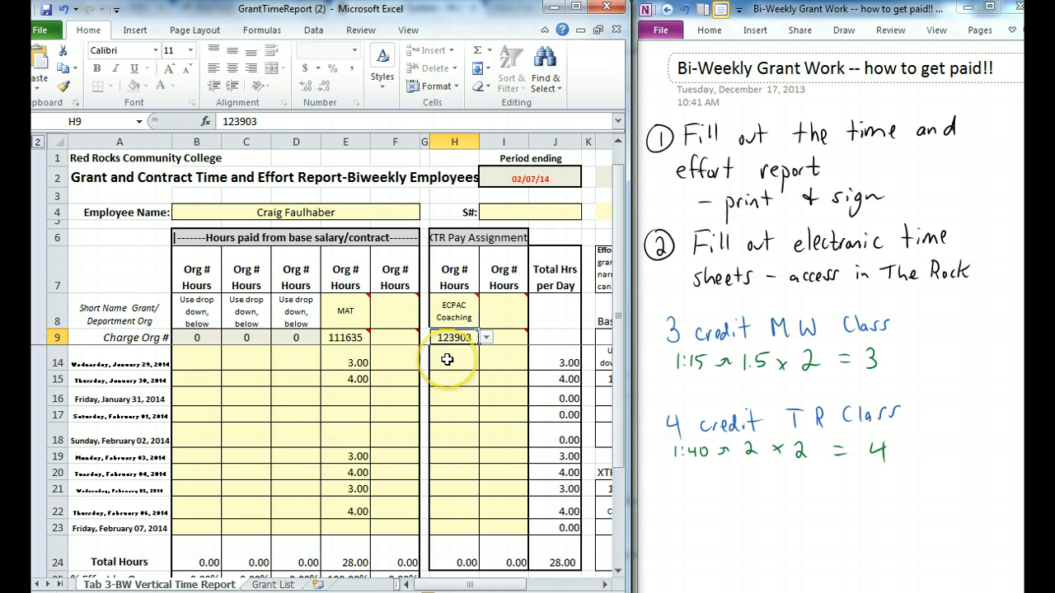
# Examine the first days of the pay period in the ECPAC Coaching column and the unused base salary column F
pyautogui.click(446, 360)
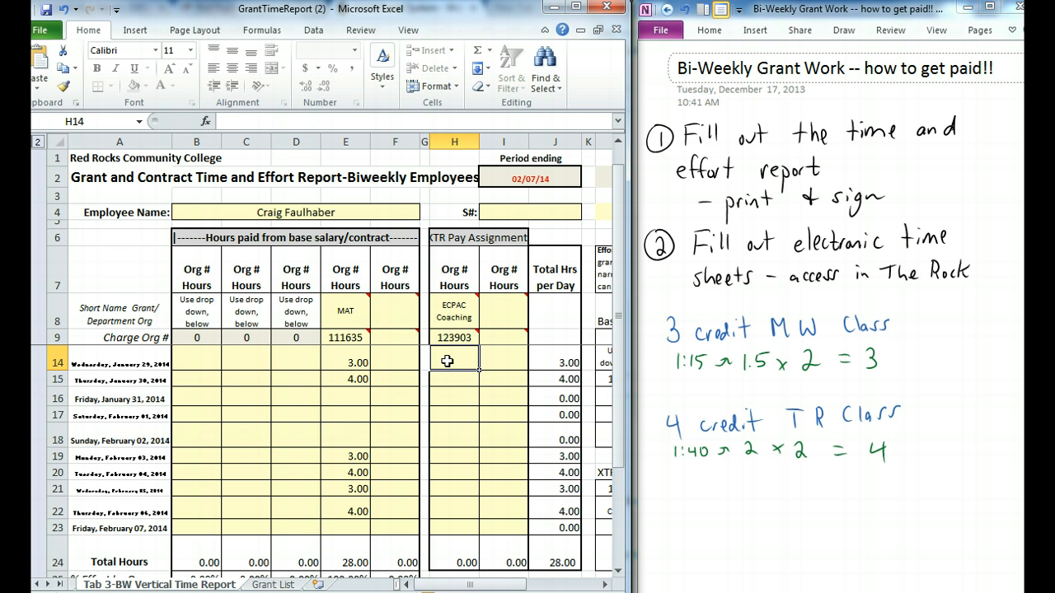
pyautogui.press('Up')
pyautogui.press('Up')
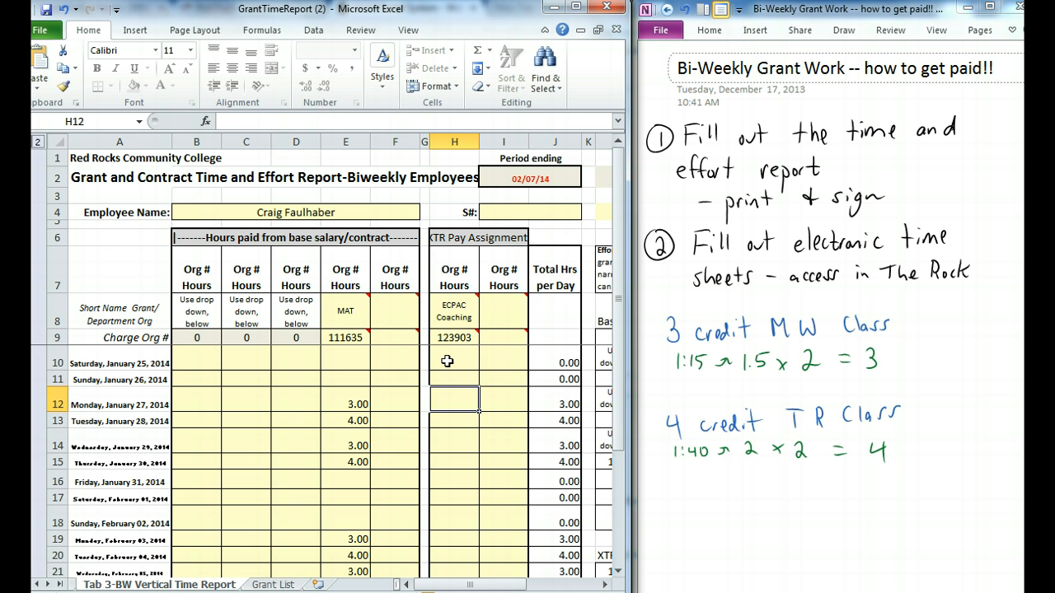
pyautogui.press('Up')
pyautogui.press('Down')
pyautogui.press('Left')
pyautogui.press('Left')
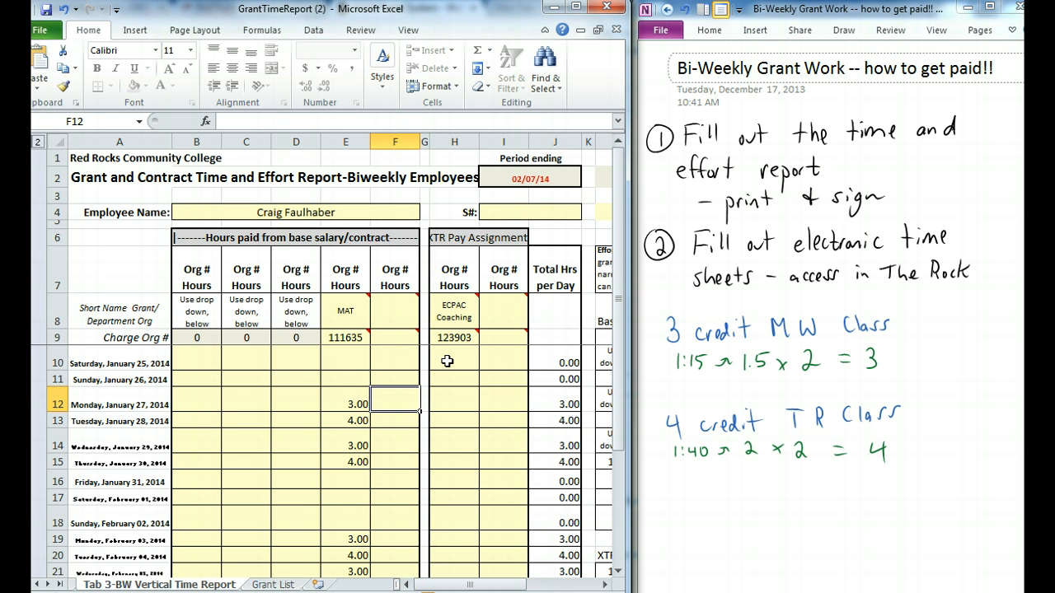
pyautogui.press('Up')
pyautogui.press('Up')
pyautogui.press('Up')
pyautogui.press('Down')
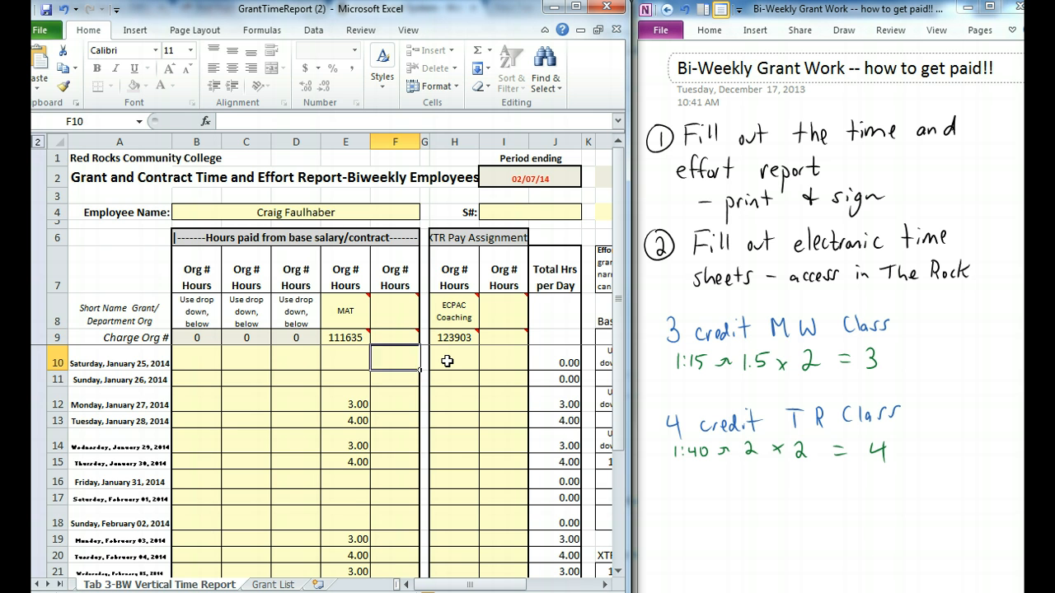
pyautogui.press('Down')
pyautogui.press('Down')
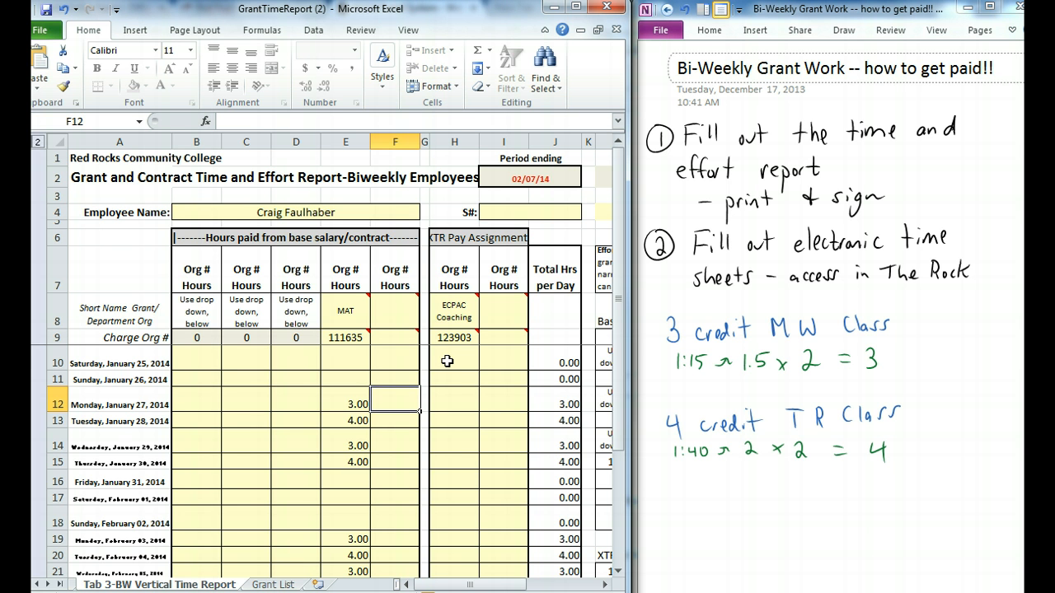
pyautogui.press('Right')
pyautogui.press('Right')
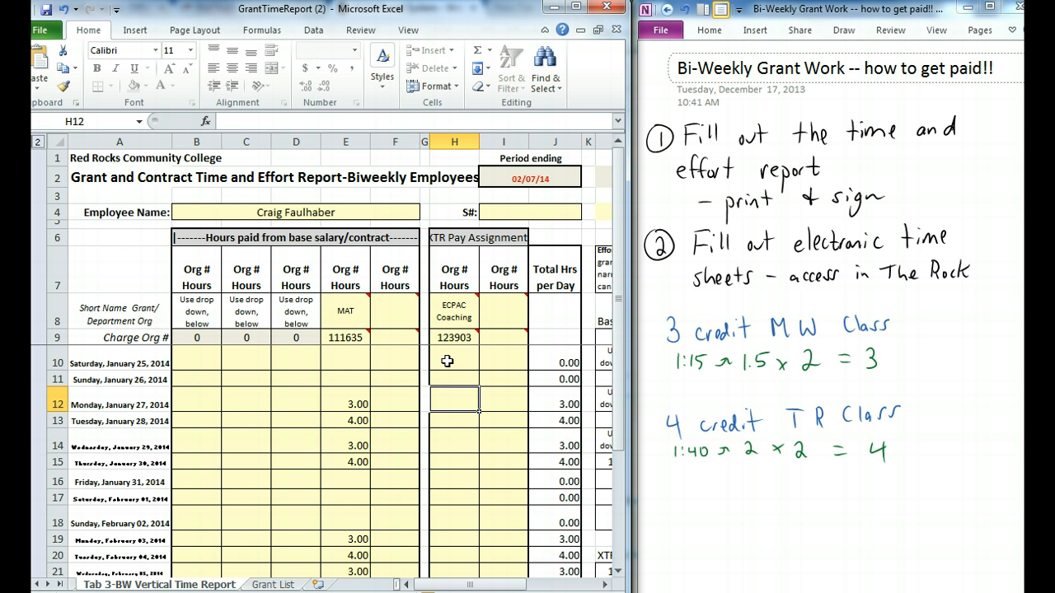
# Enter ECPAC Coaching hours of 1 for January 26, 2 for January 27, 4 for January 30 and 1 for January 31
pyautogui.click(447, 361)
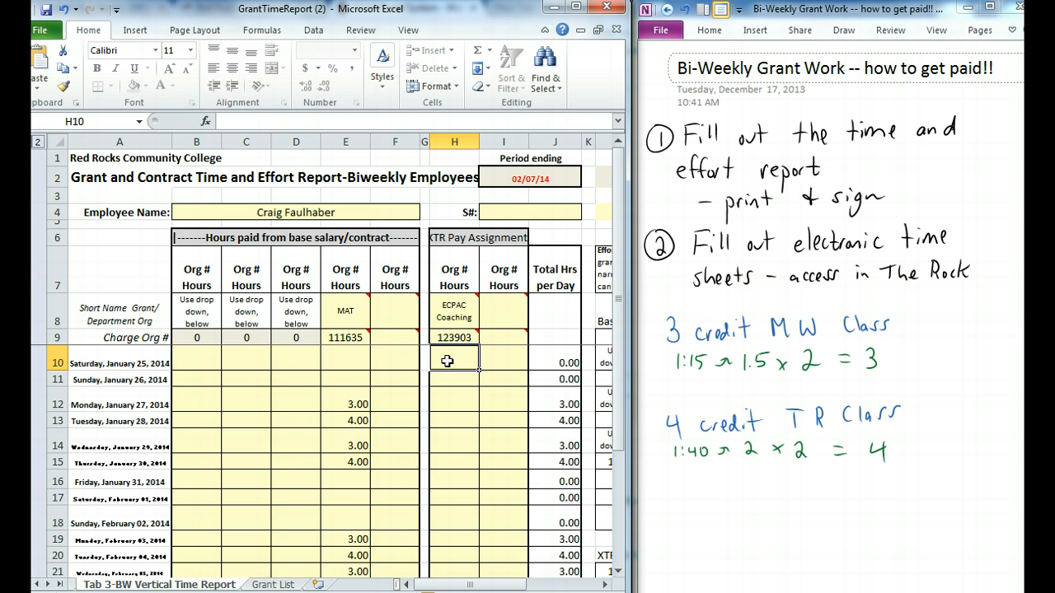
pyautogui.press('Down')
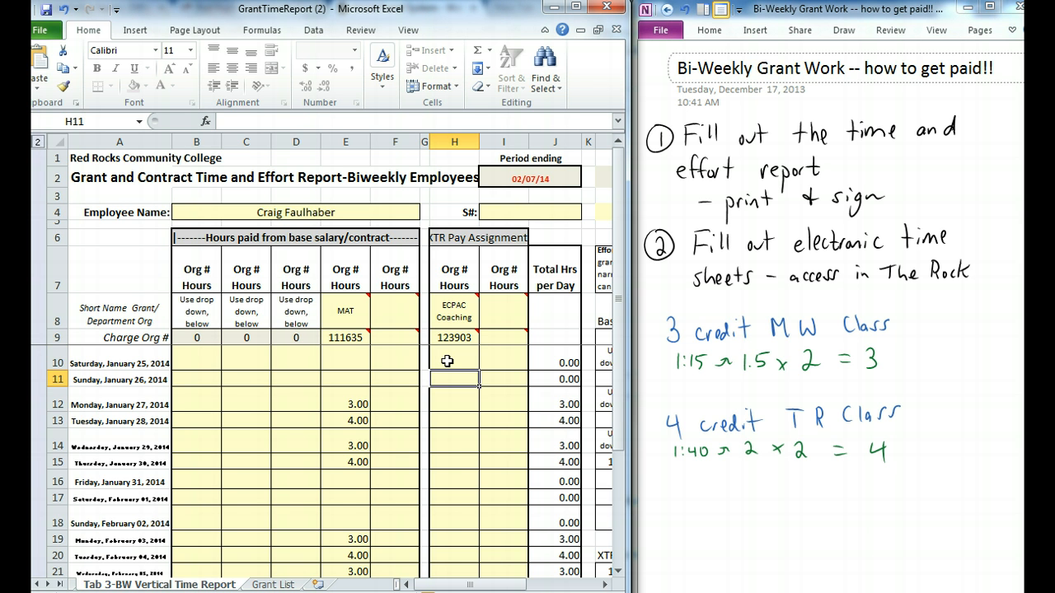
pyautogui.click(447, 361)
pyautogui.press('Down')
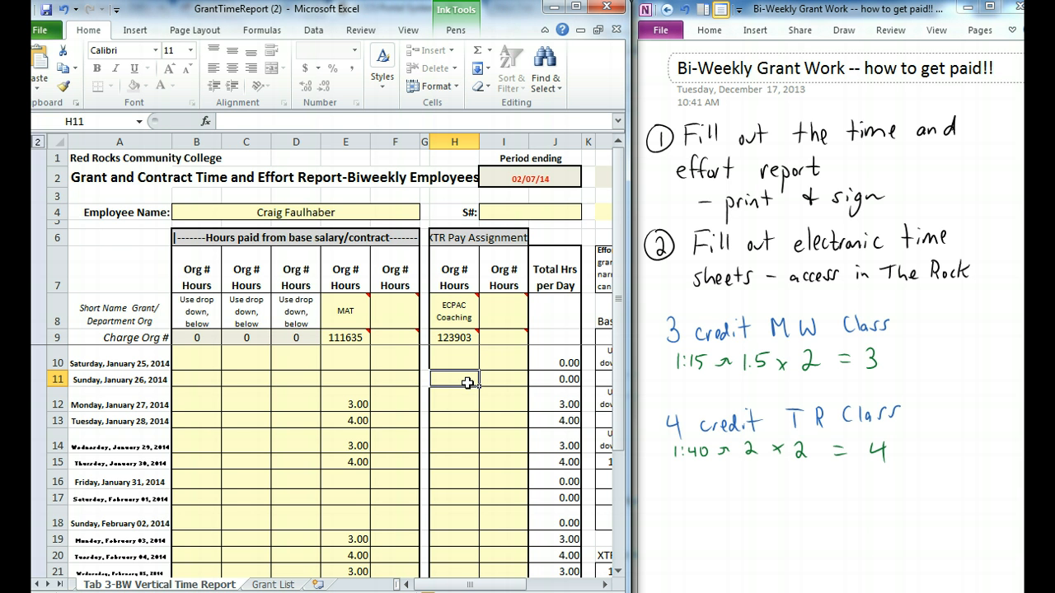
pyautogui.write('1')
pyautogui.press('Return')
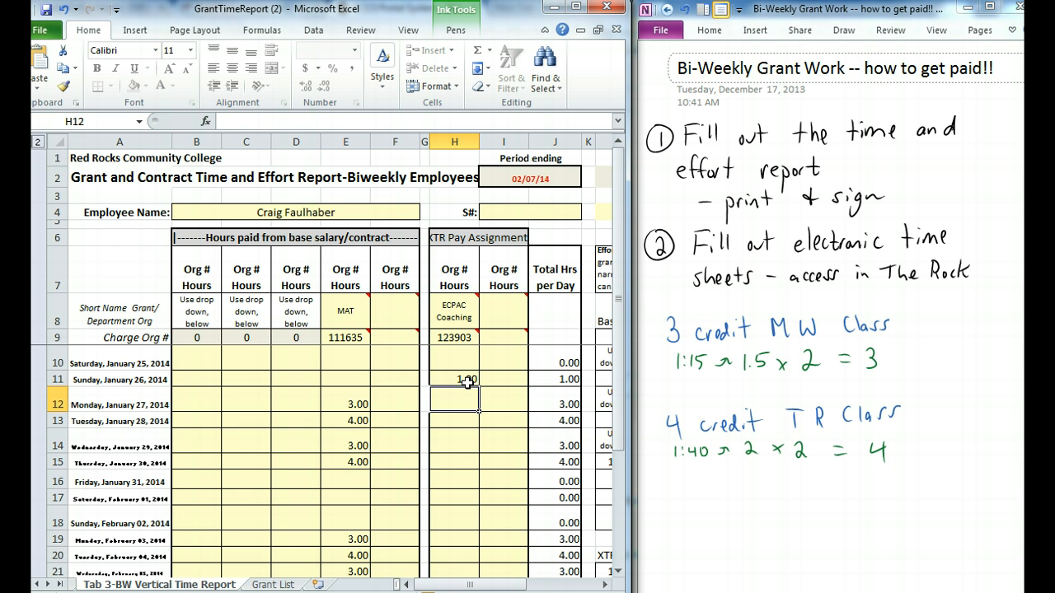
pyautogui.write('2')
pyautogui.press('Return')
pyautogui.press('Return')
pyautogui.press('Return')
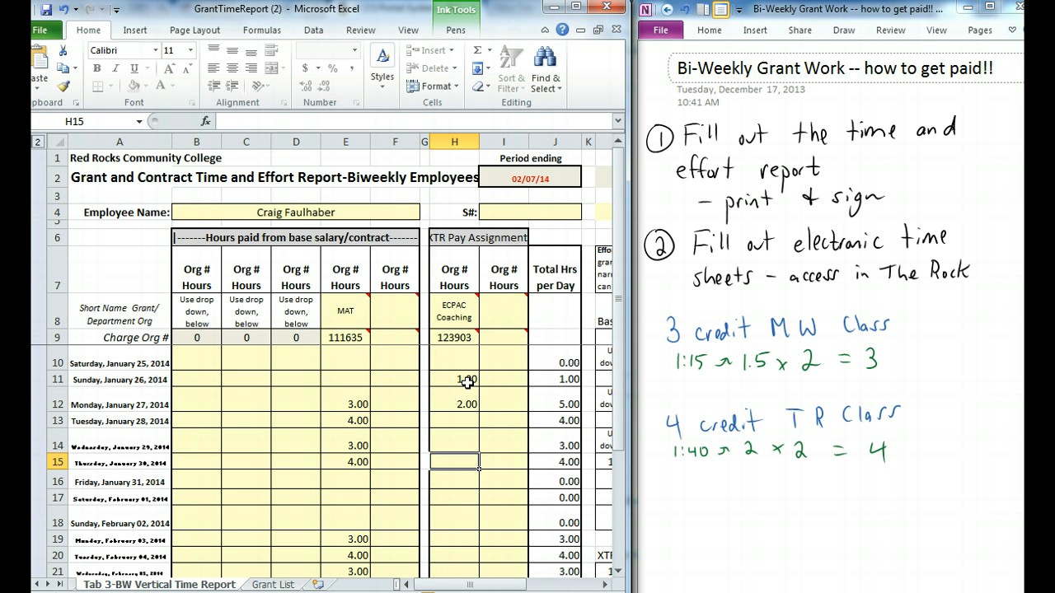
pyautogui.press('Return')
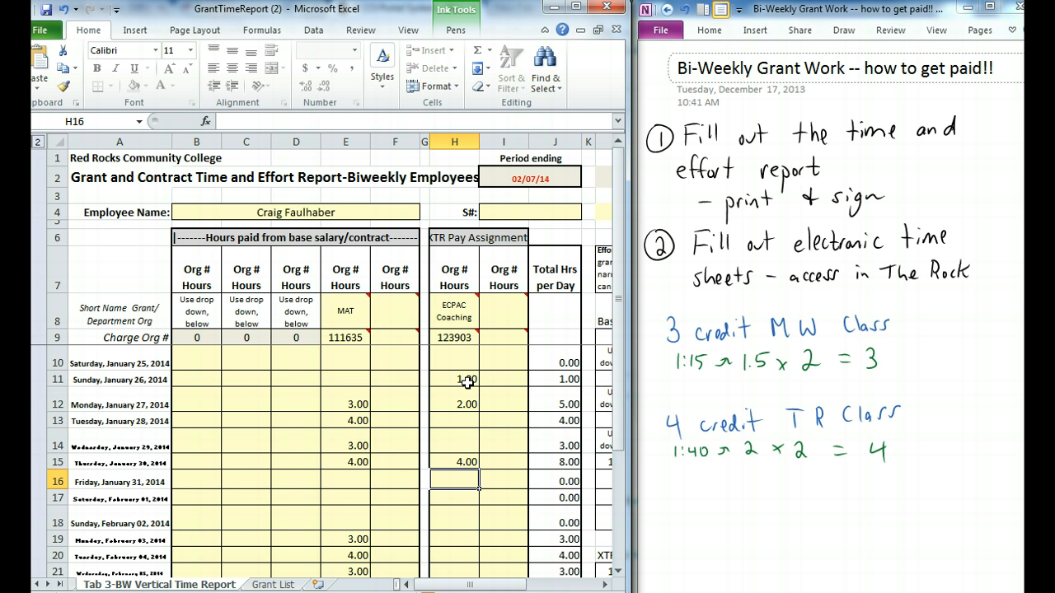
pyautogui.write('1')
pyautogui.press('Return')
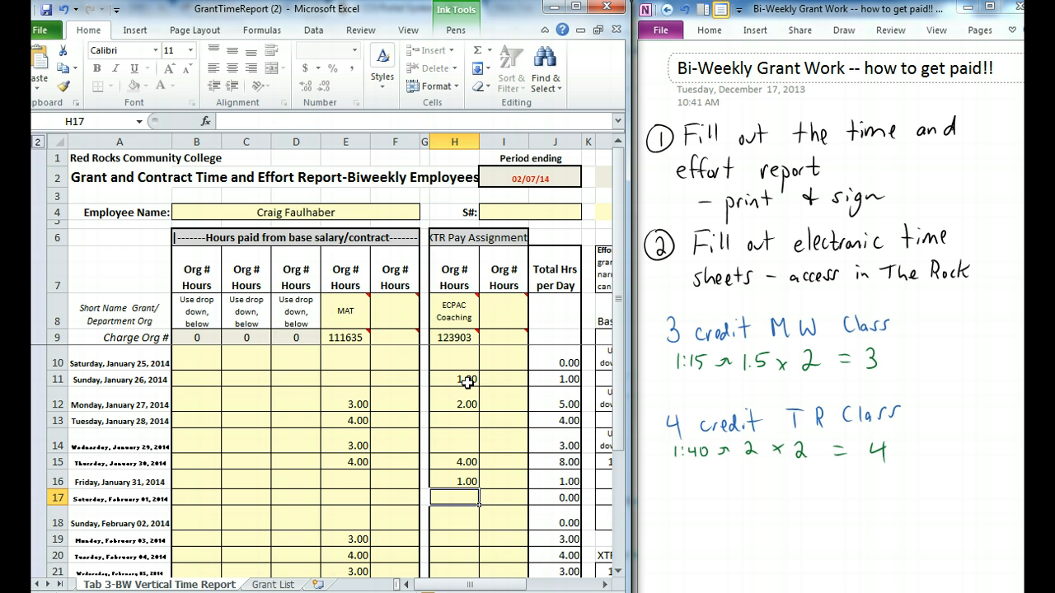
# Review the ECPAC Coaching column from February 1 down to its Total Hours cell
pyautogui.press('Return')
pyautogui.press('Return')
pyautogui.press('Return')
pyautogui.press('Return')
pyautogui.press('Return')
pyautogui.press('Return')
pyautogui.press('Return')
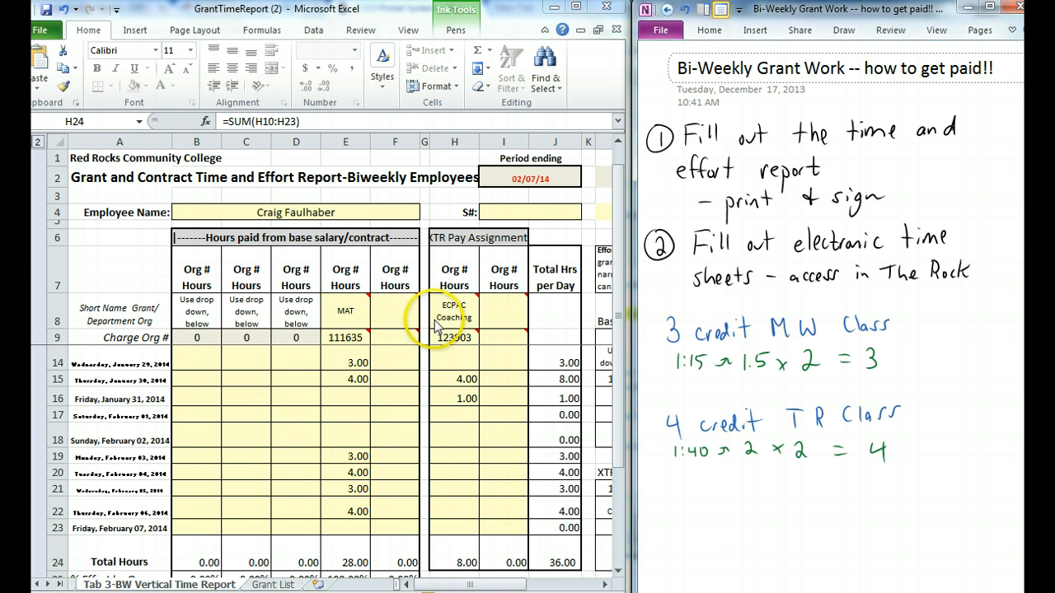
# Examine the Effort Reporting boxes, the signature and certification sections, and the overall Total Hours cell J24
pyautogui.click(604, 585)
pyautogui.click(604, 585)
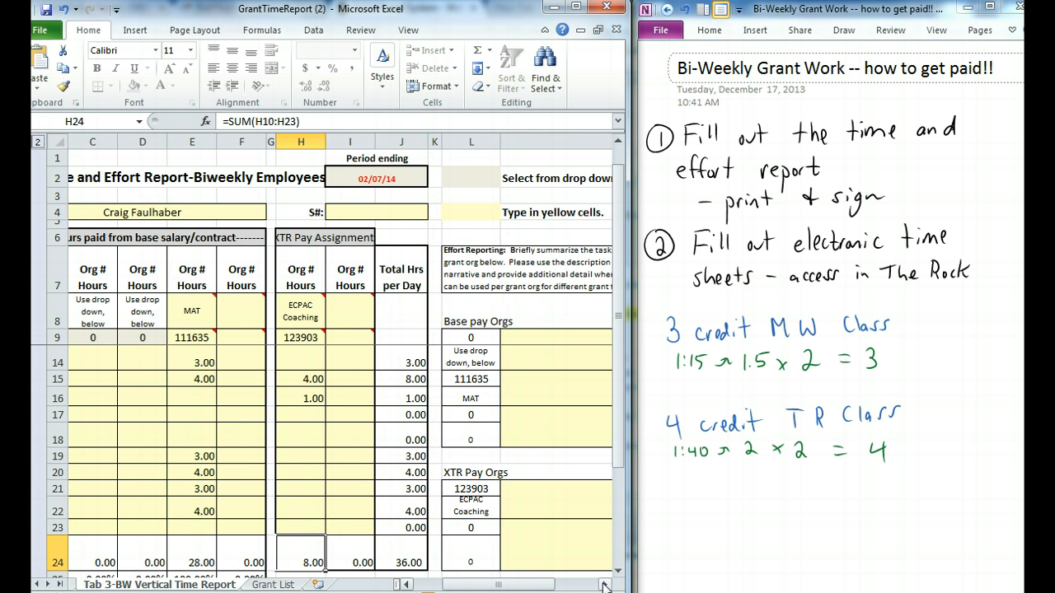
pyautogui.click(604, 585)
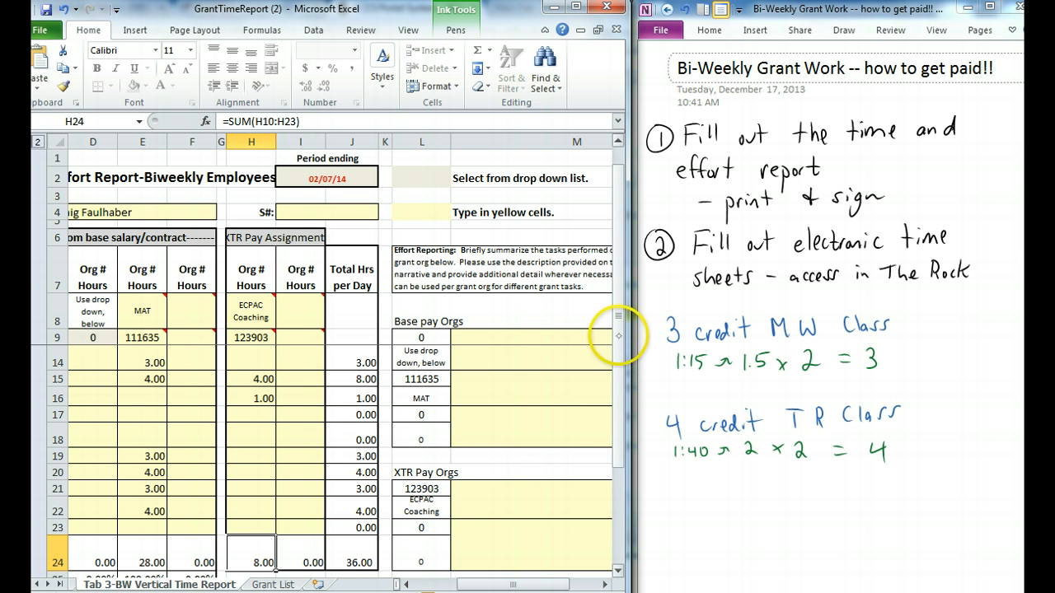
pyautogui.moveTo(619, 336); pyautogui.dragTo(621, 391)
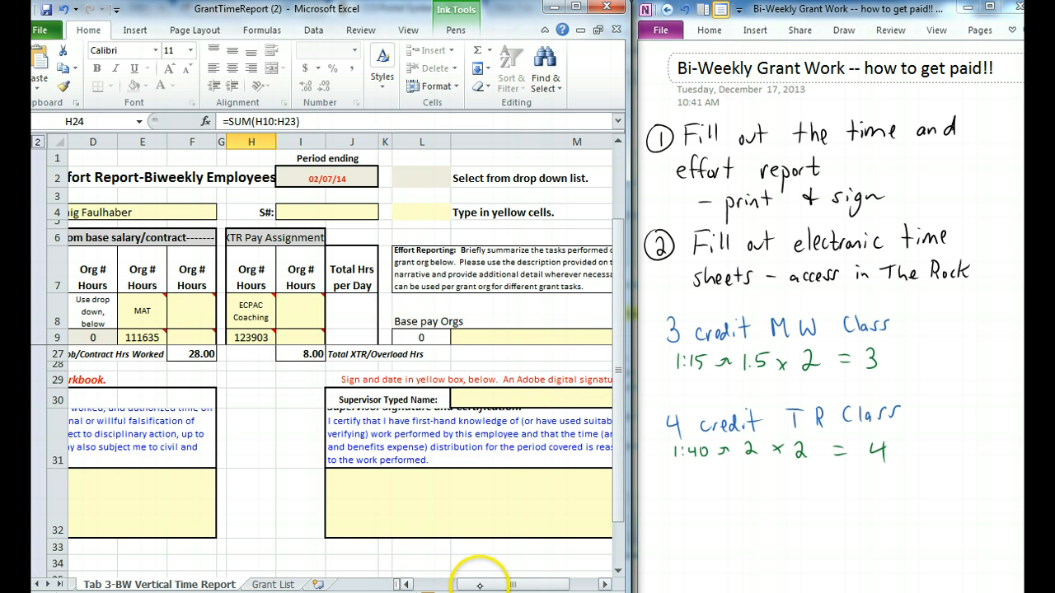
pyautogui.moveTo(479, 586); pyautogui.dragTo(427, 586)
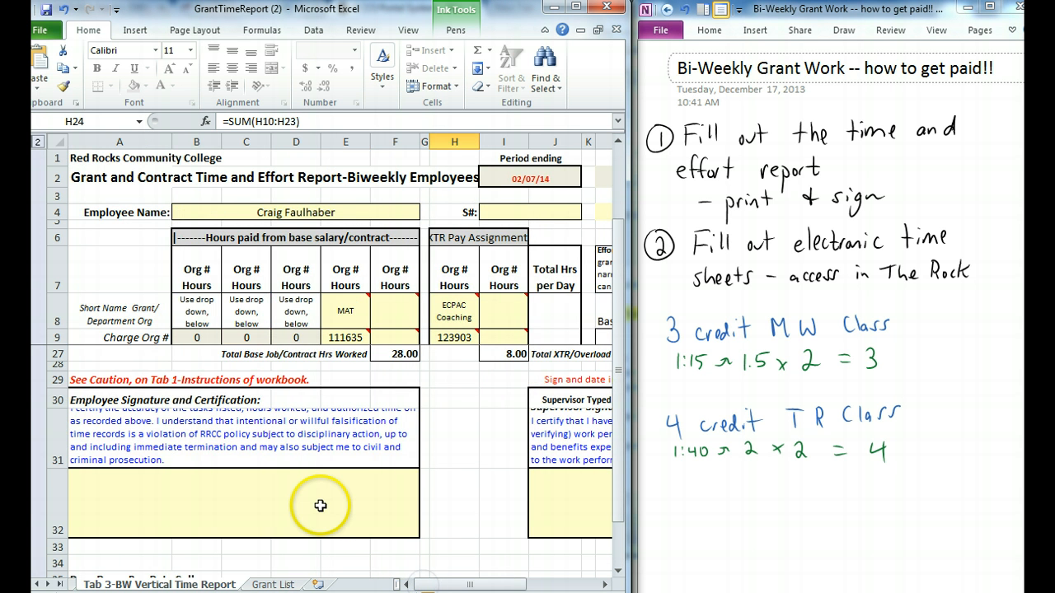
pyautogui.moveTo(618, 416); pyautogui.dragTo(617, 401)
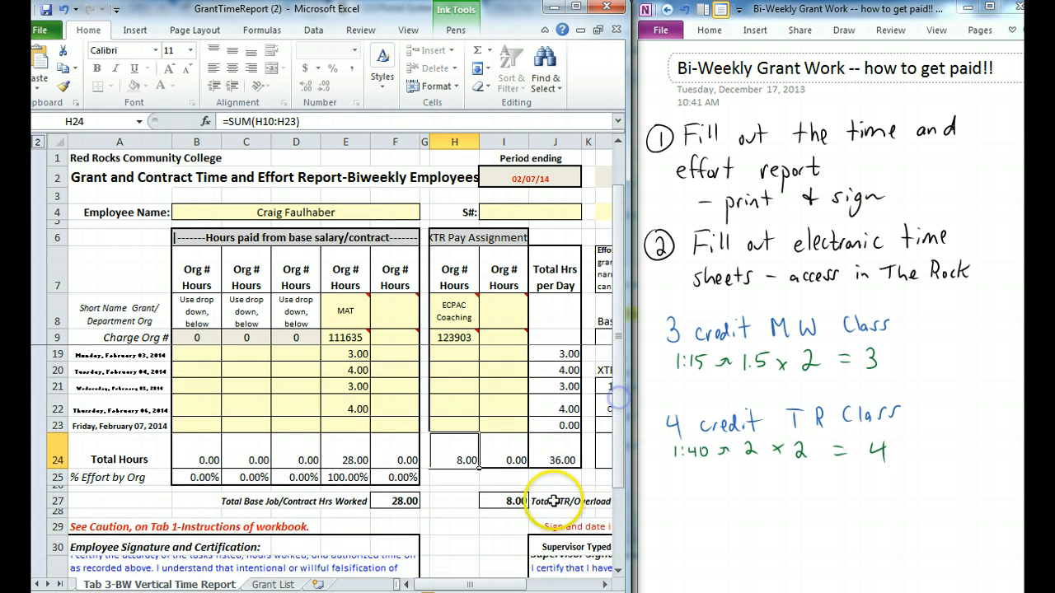
pyautogui.click(565, 459)
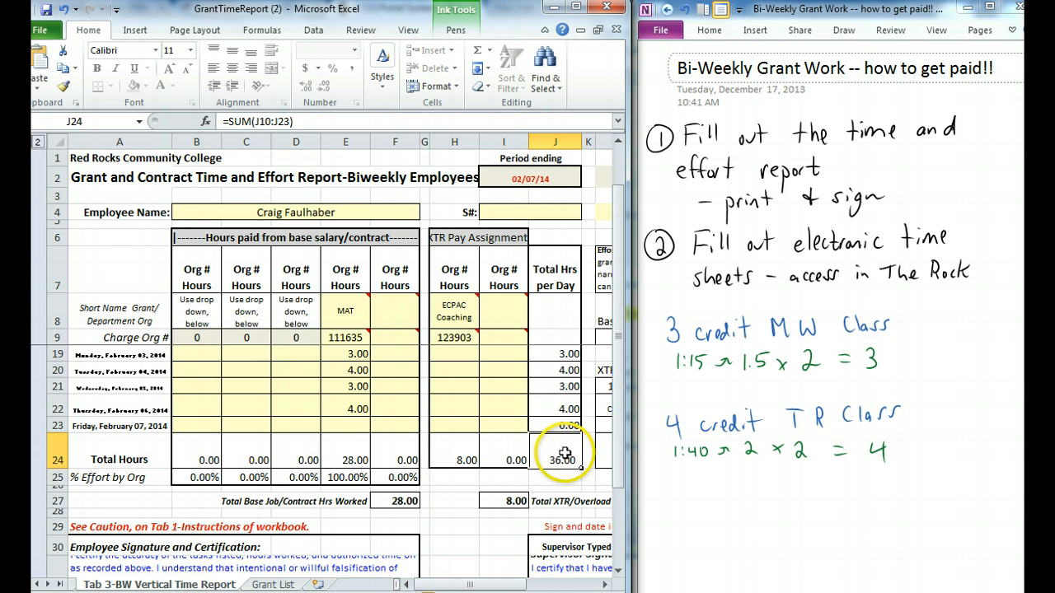